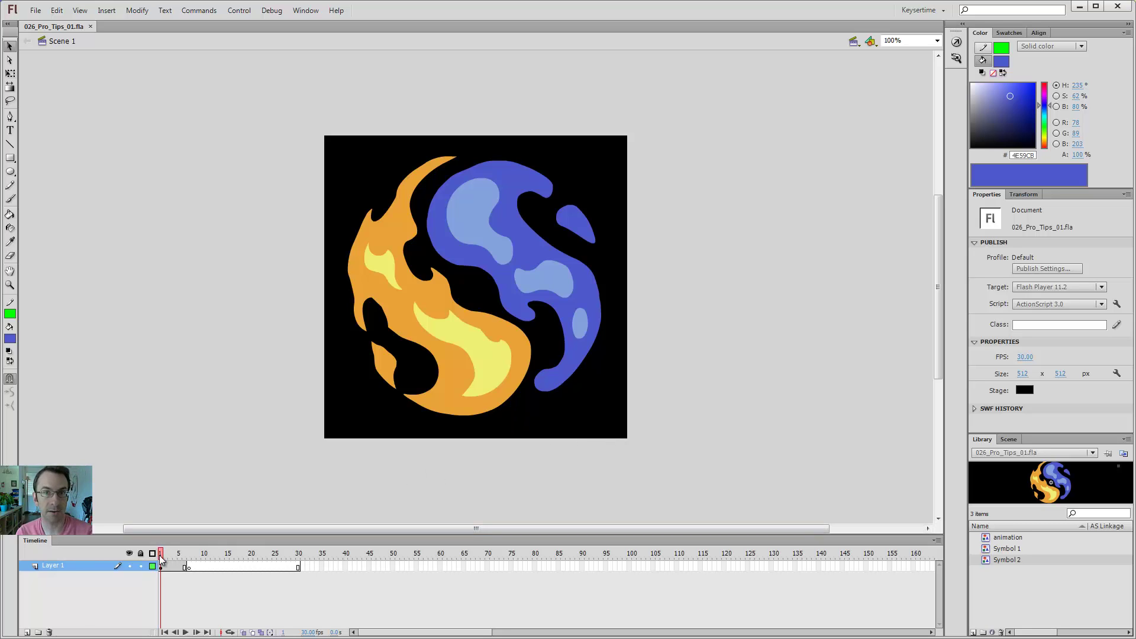
# At frame 6, enter Symbol 2 and erase parts of its small blue water droplet.
pyautogui.moveTo(161, 559)
pyautogui.mouseDown()
pyautogui.moveTo(188, 558)
pyautogui.moveTo(157, 562)
pyautogui.mouseUp()
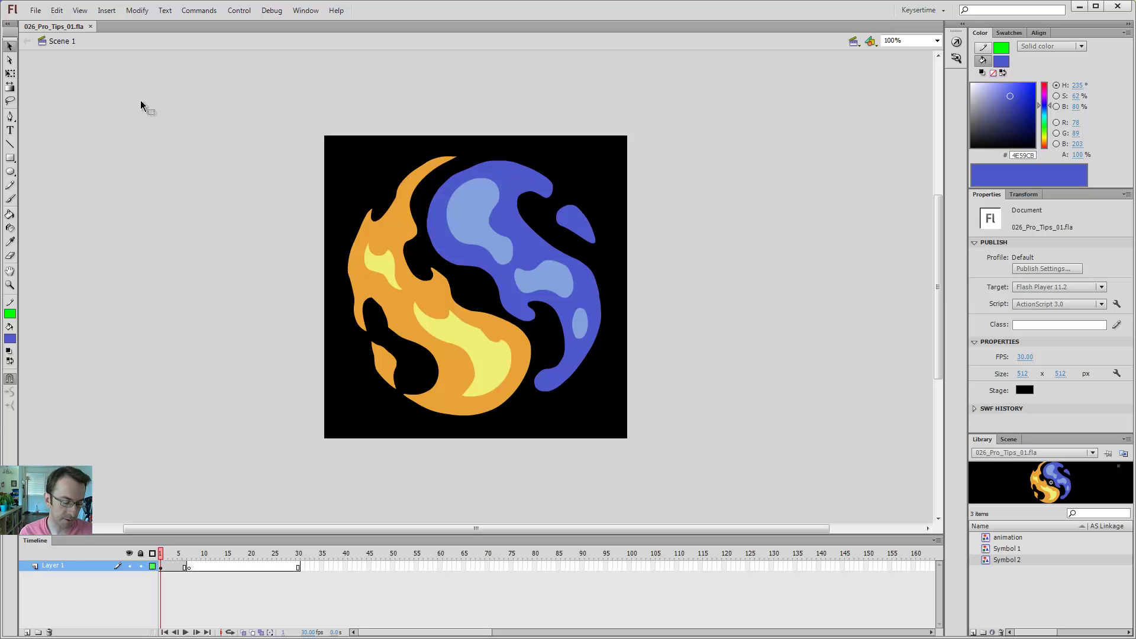
pyautogui.doubleClick(461, 315)
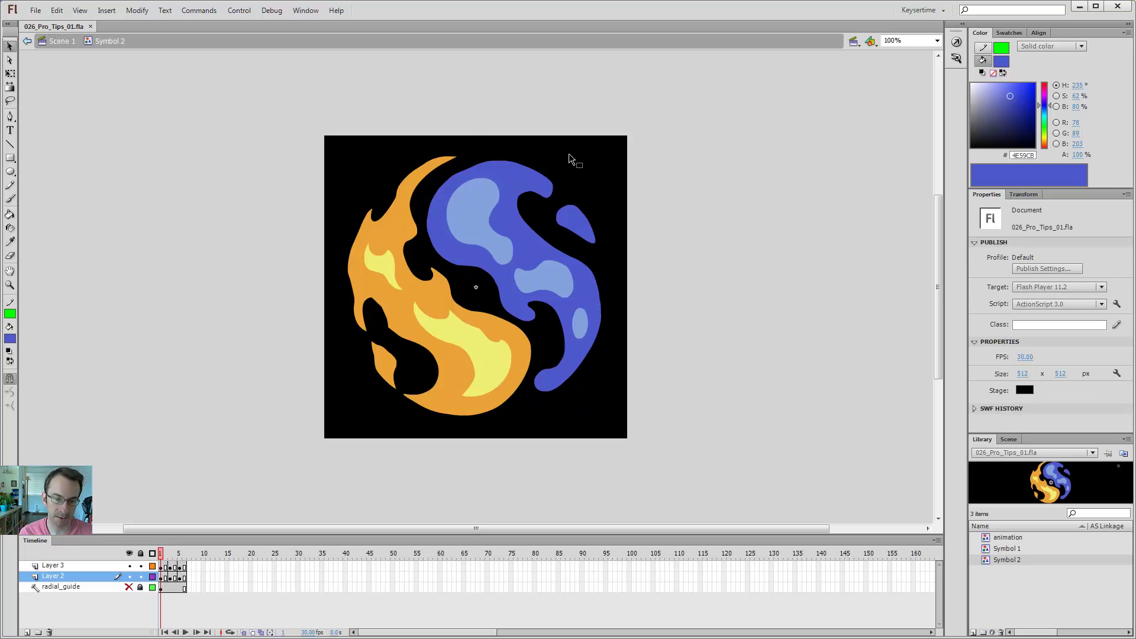
pyautogui.press('e')
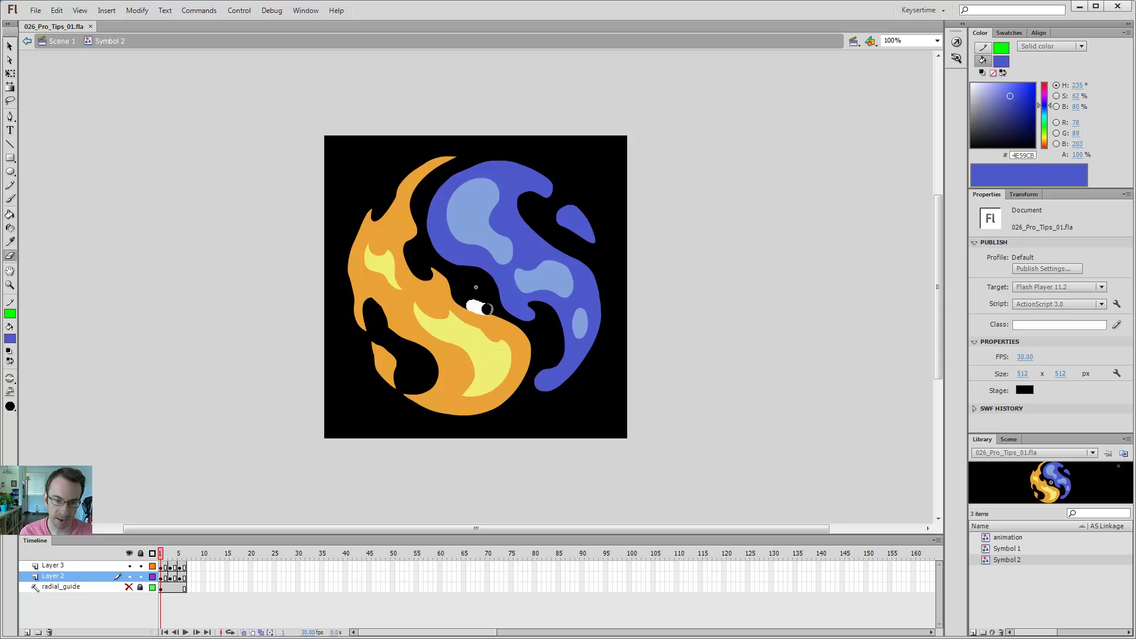
pyautogui.moveTo(472, 310); pyautogui.dragTo(475, 295)
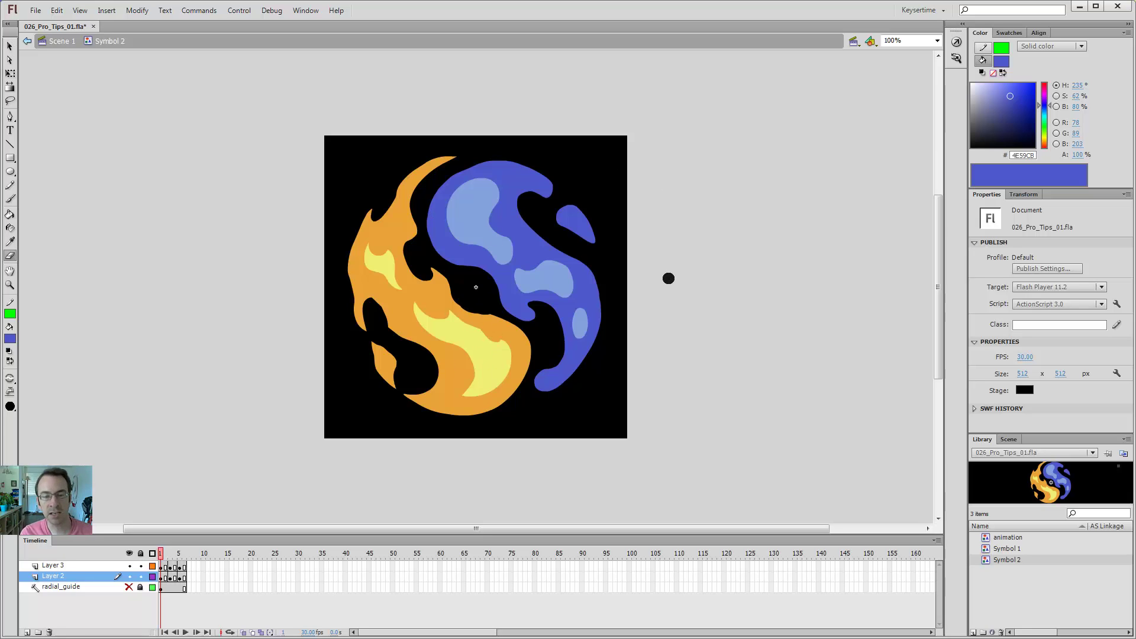
pyautogui.hotkey('ctrl', 's')
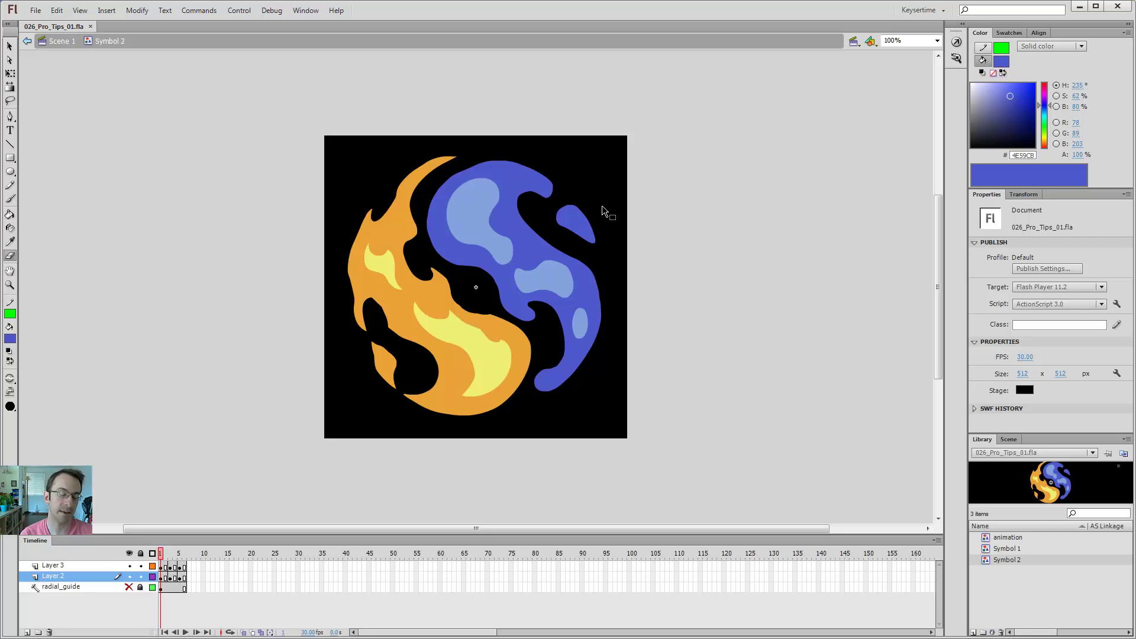
pyautogui.click(599, 207)
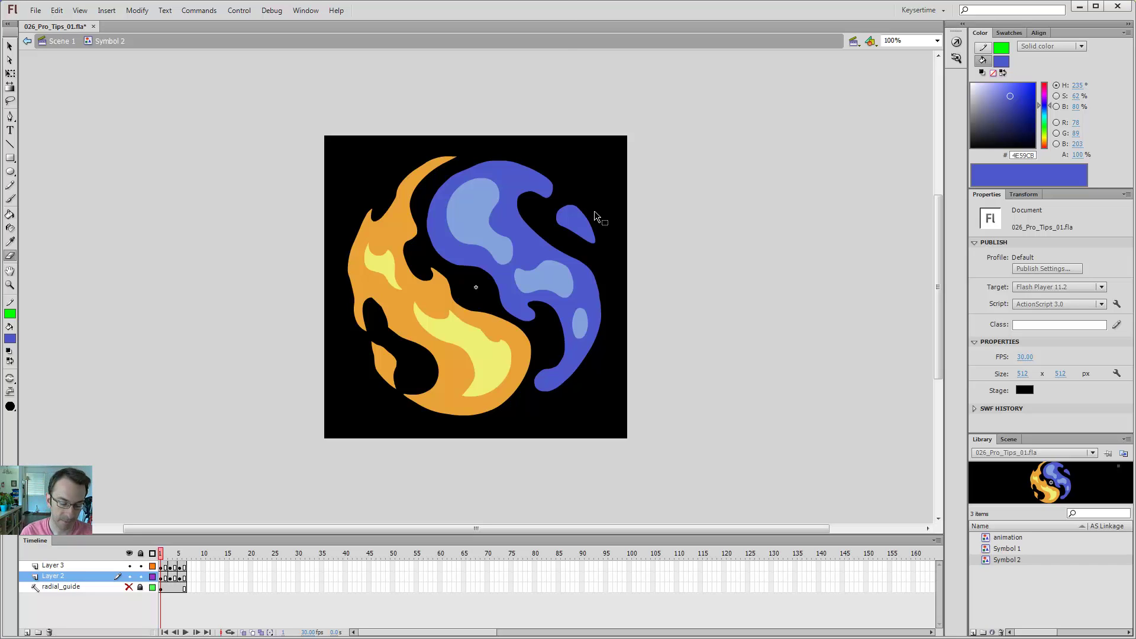
# Save a copy of the document as 026_Pro_Tips_02.fla, changing 01 to 02 in the name.
pyautogui.hotkey('ctrl', 'shift', 's')
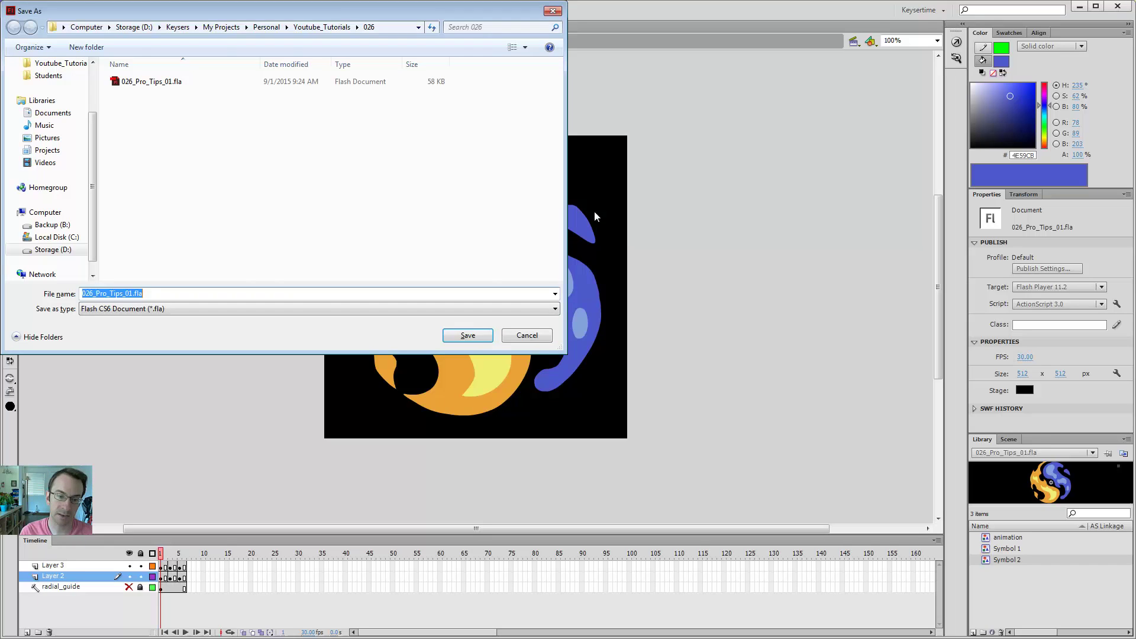
pyautogui.click(131, 293)
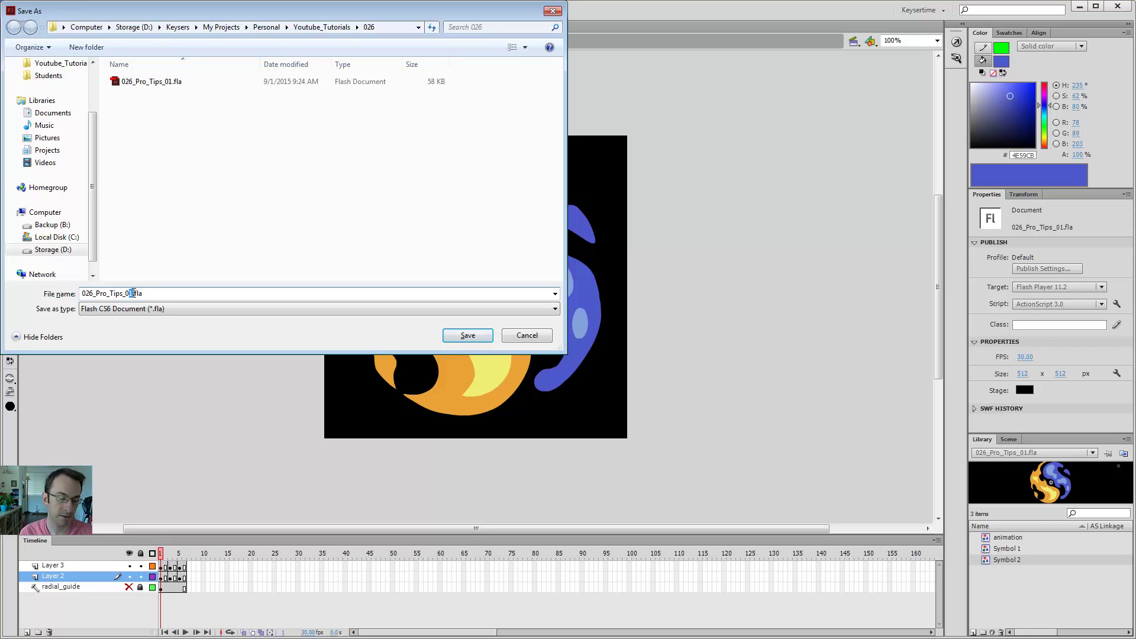
pyautogui.write('2')
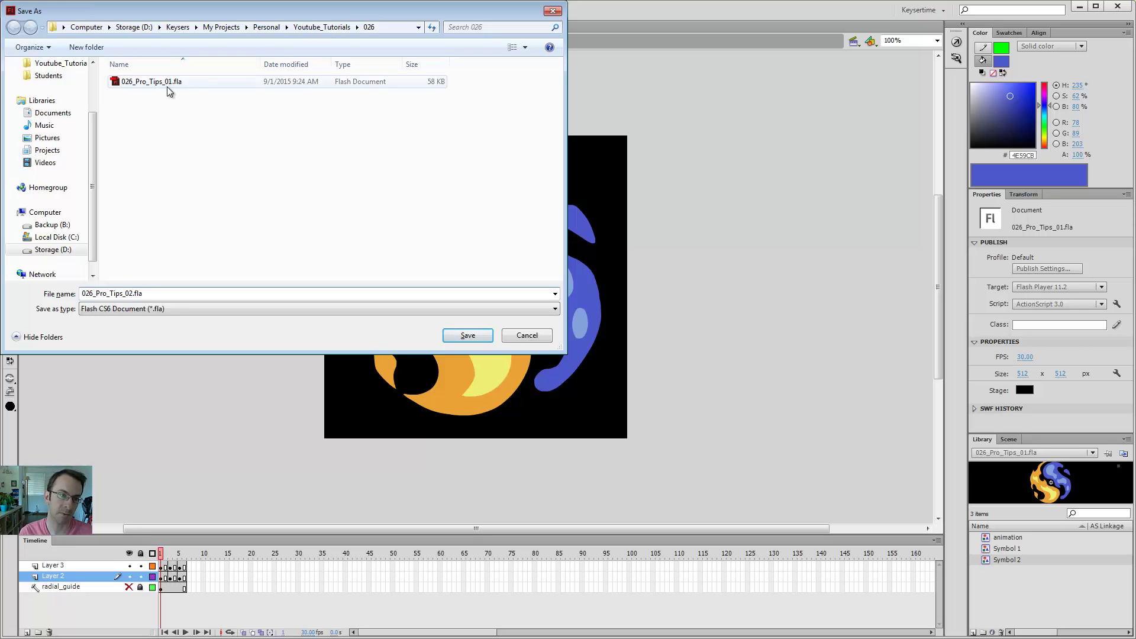
pyautogui.click(473, 335)
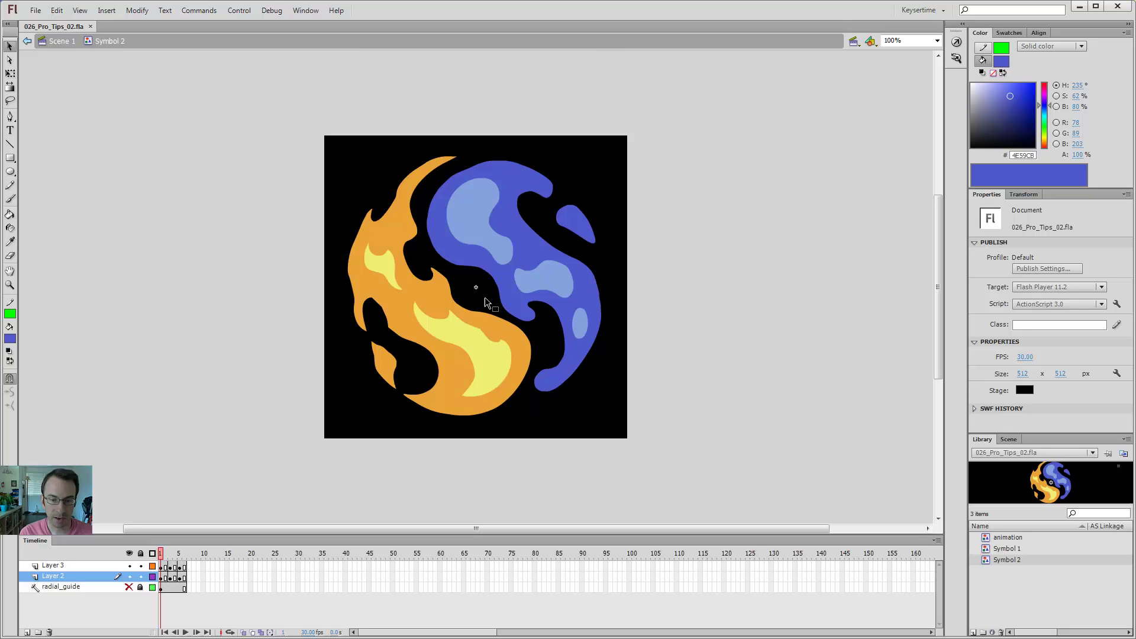
# Zoom the stage to 200% and select the flame's orange and yellow fills, then deselect them.
pyautogui.press('v')
pyautogui.press('z')
pyautogui.click(491, 297)
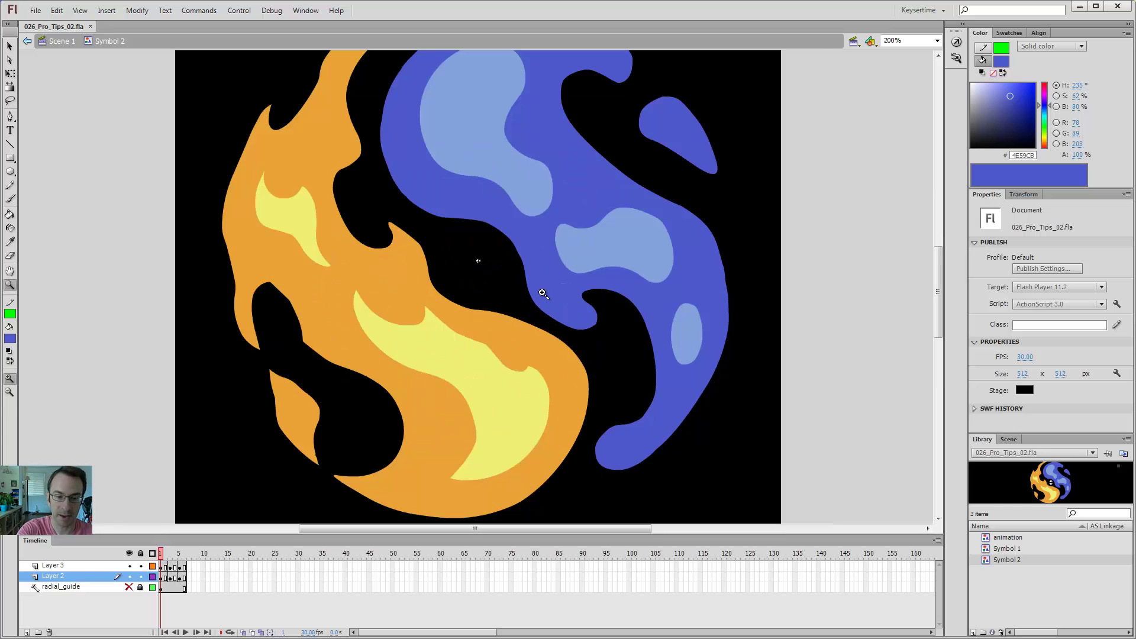
pyautogui.press('v')
pyautogui.click(505, 332)
pyautogui.hotkey('ctrl', 'shift', 'a')
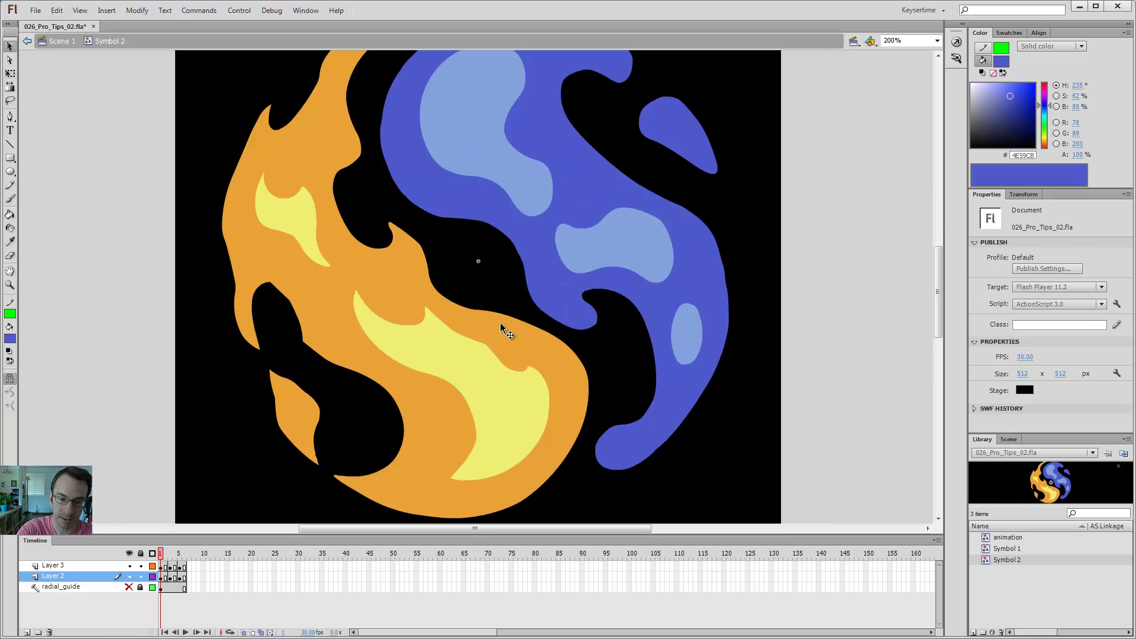
pyautogui.click(506, 332)
pyautogui.click(497, 293)
# Outline the orange flame with a thin solid green 1.00 stroke using the Ink Bottle.
pyautogui.press('i')
pyautogui.press('s')
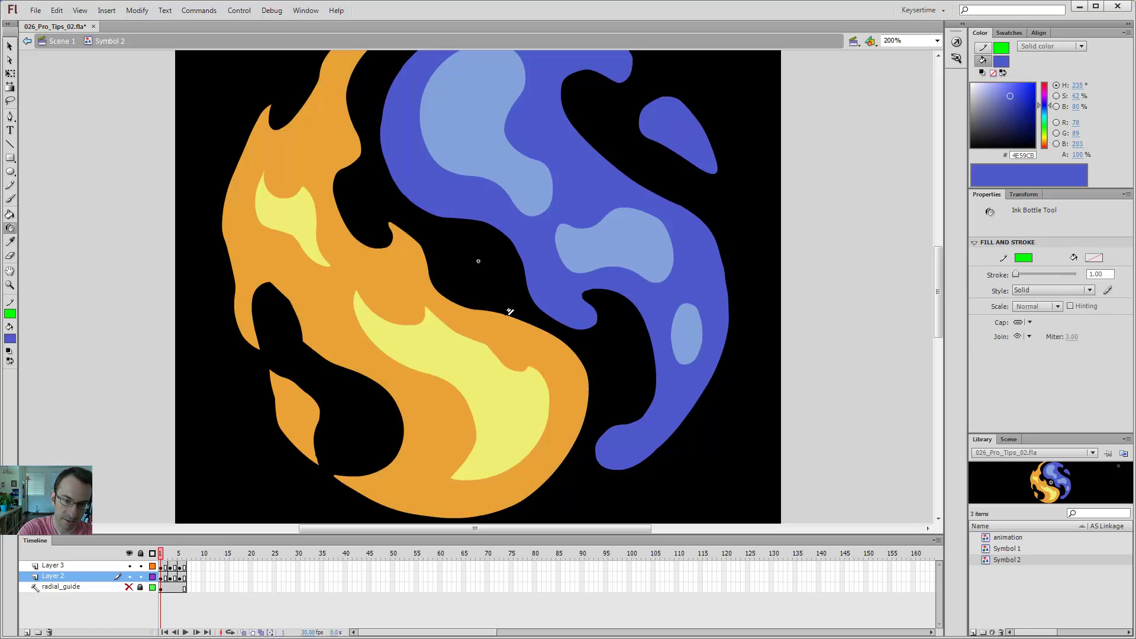
pyautogui.click(522, 366)
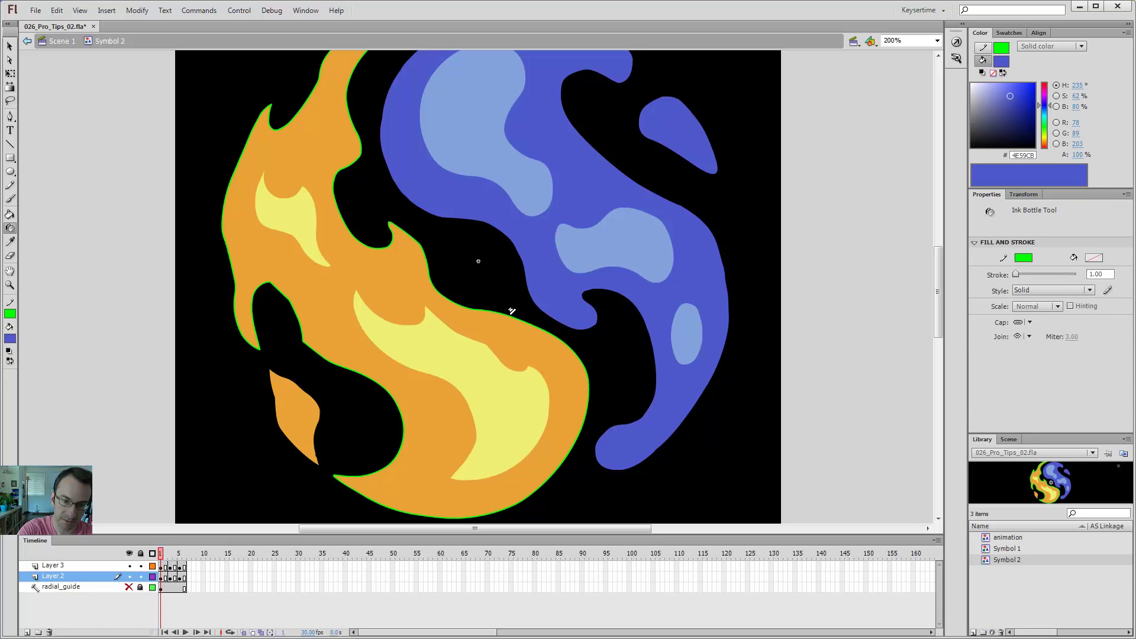
pyautogui.press('v')
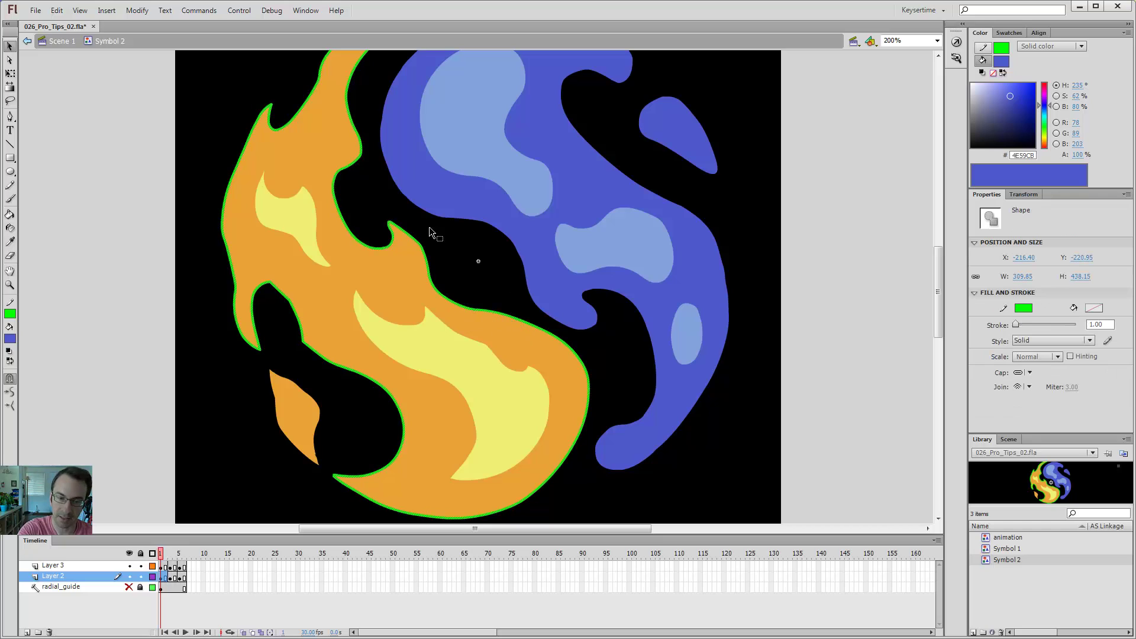
pyautogui.click(503, 306)
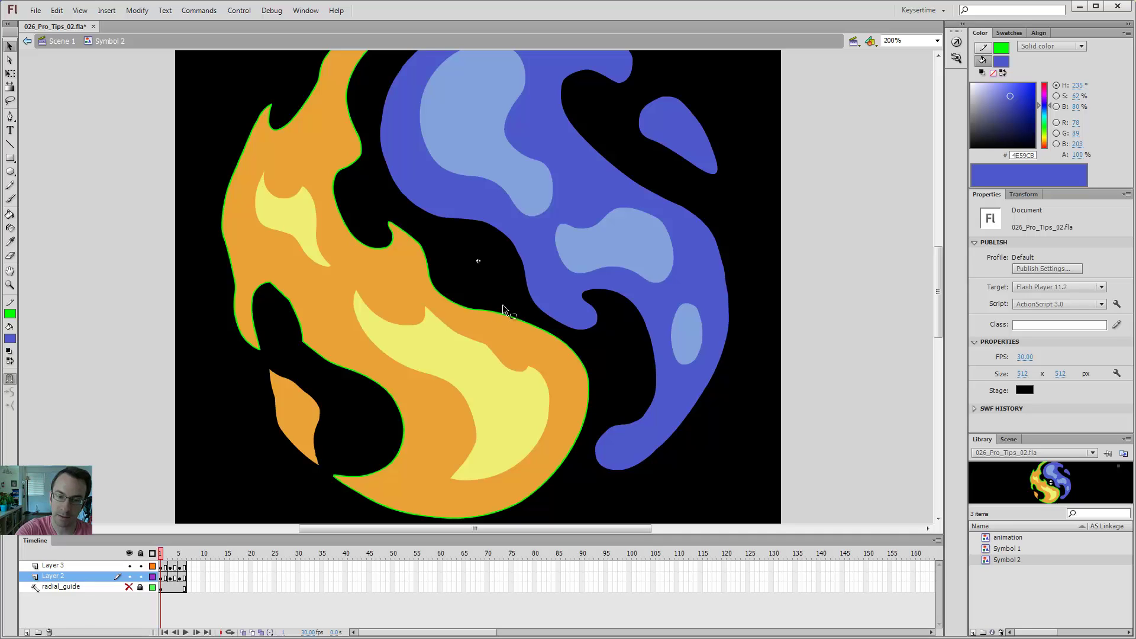
# Back on Scene 1, delete the Symbol 2 instance, undoing once before deleting it again.
pyautogui.doubleClick(503, 305)
pyautogui.press('Delete')
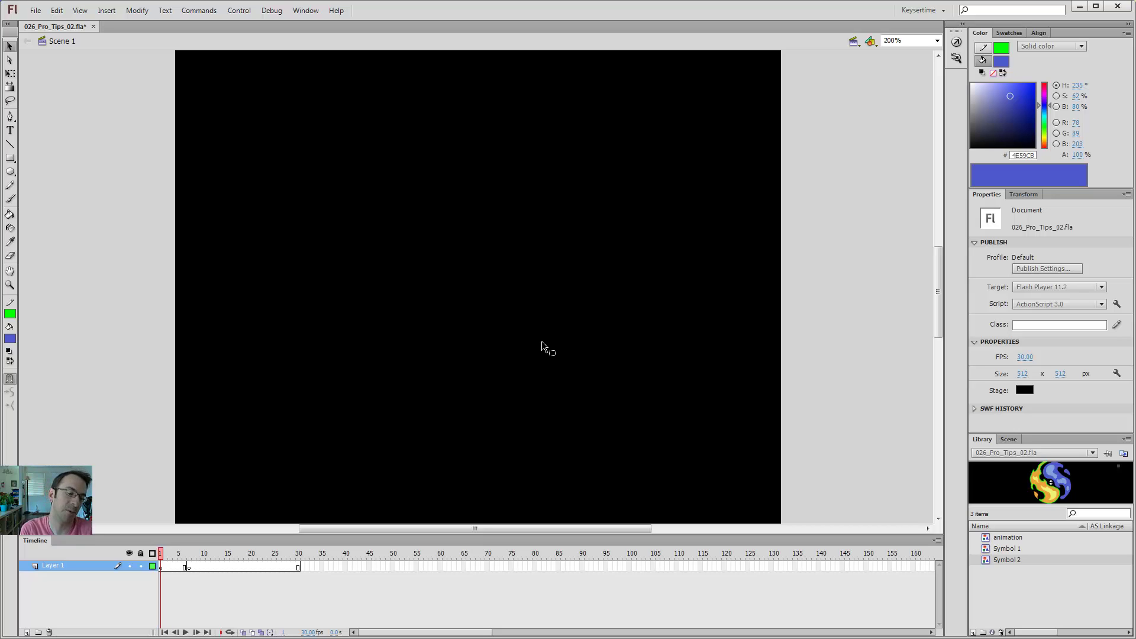
pyautogui.hotkey('ctrl', 'z')
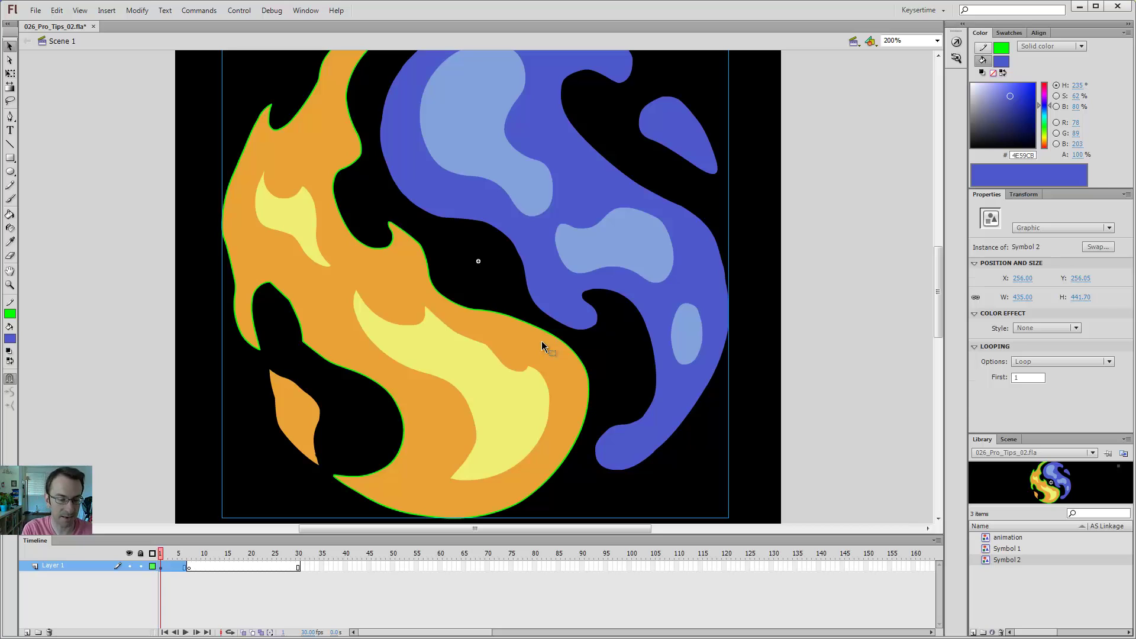
pyautogui.press('Delete')
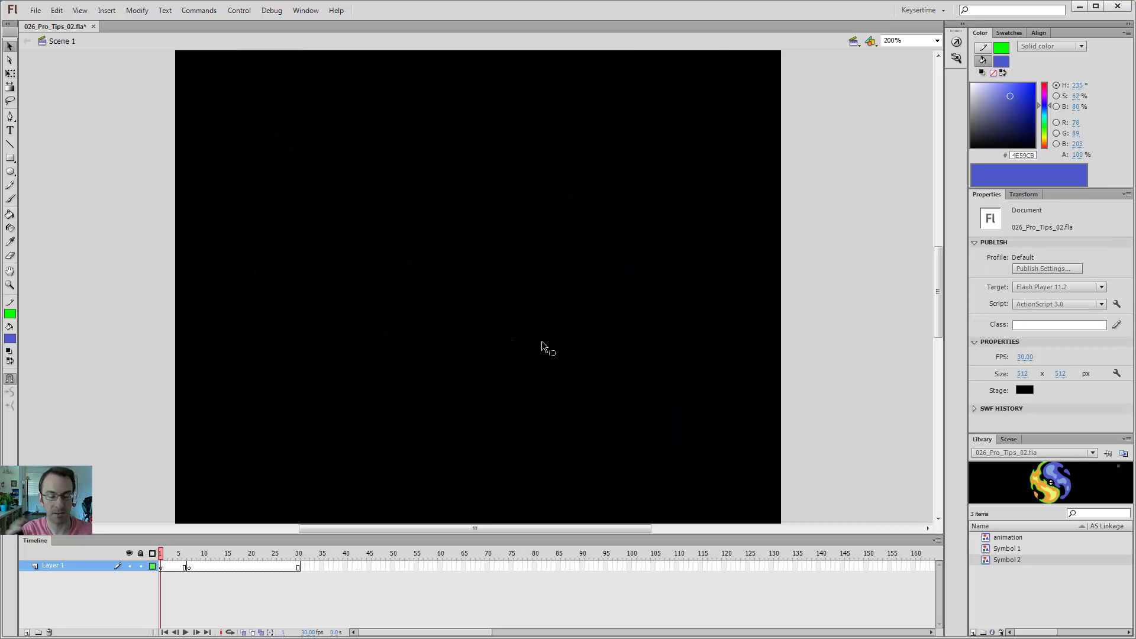
# On frame 7, brush a blue swoosh outline mid-stage and fill it with blue.
pyautogui.click(187, 566)
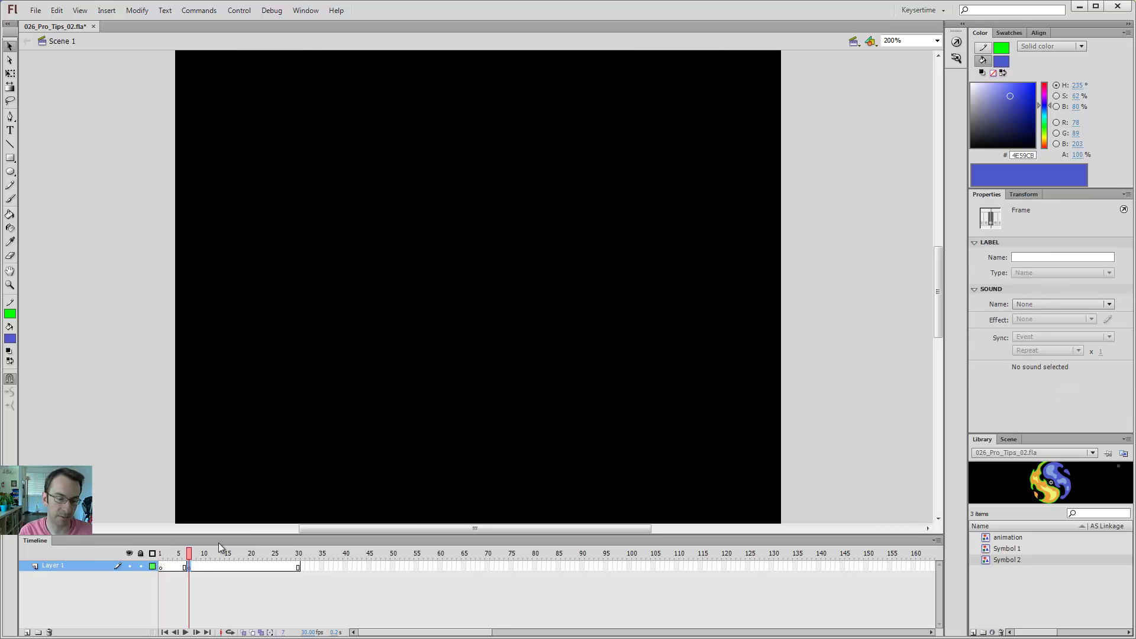
pyautogui.press('b')
pyautogui.moveTo(472, 324)
pyautogui.mouseDown()
pyautogui.moveTo(591, 257)
pyautogui.moveTo(489, 330)
pyautogui.moveTo(472, 309)
pyautogui.moveTo(478, 295)
pyautogui.mouseUp()
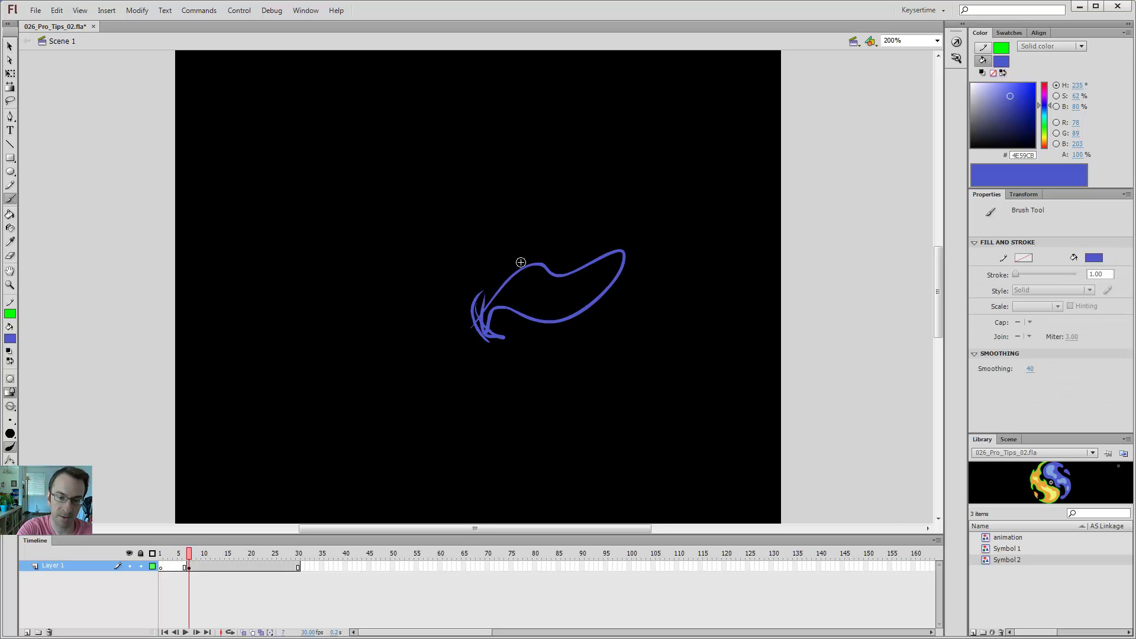
pyautogui.press('k')
pyautogui.click(535, 302)
# Save and close 026_Pro_Tips_02.fla.
pyautogui.press('v')
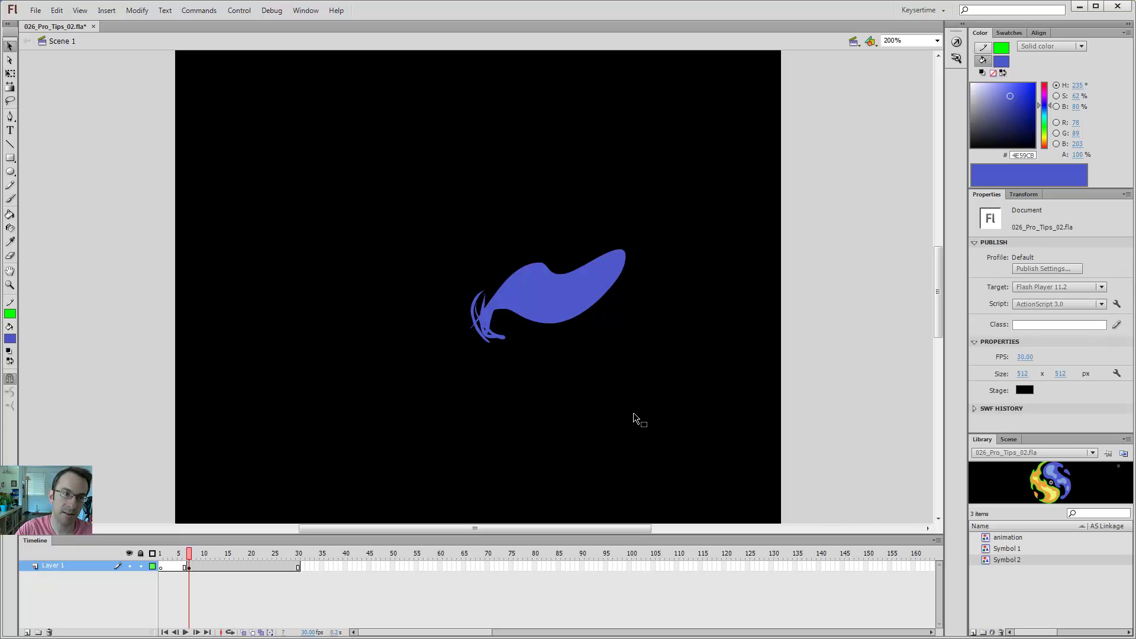
pyautogui.hotkey('ctrl', 's')
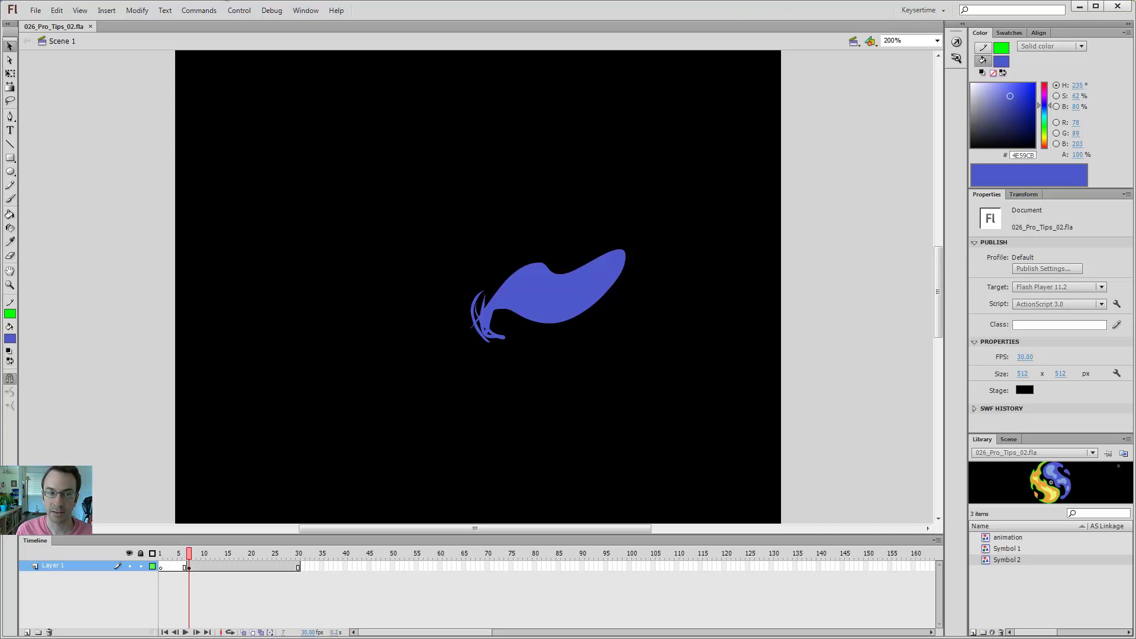
pyautogui.click(91, 26)
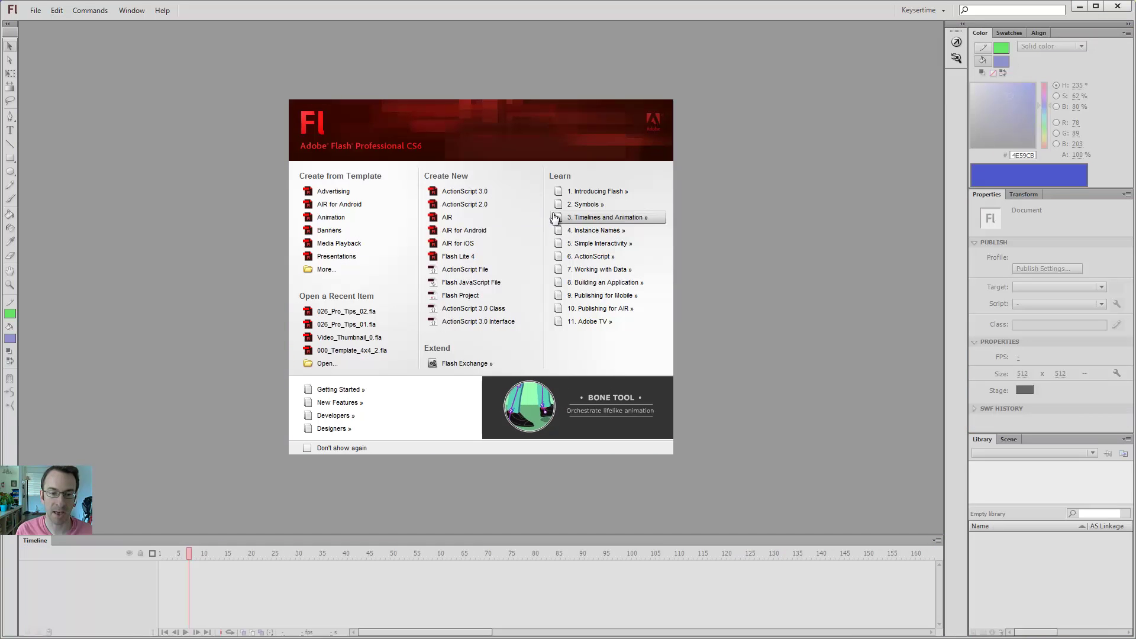
# Reopen 026_Pro_Tips_02.fla from recent items and scrub its timeline, cancelling a Save As.
pyautogui.click(366, 311)
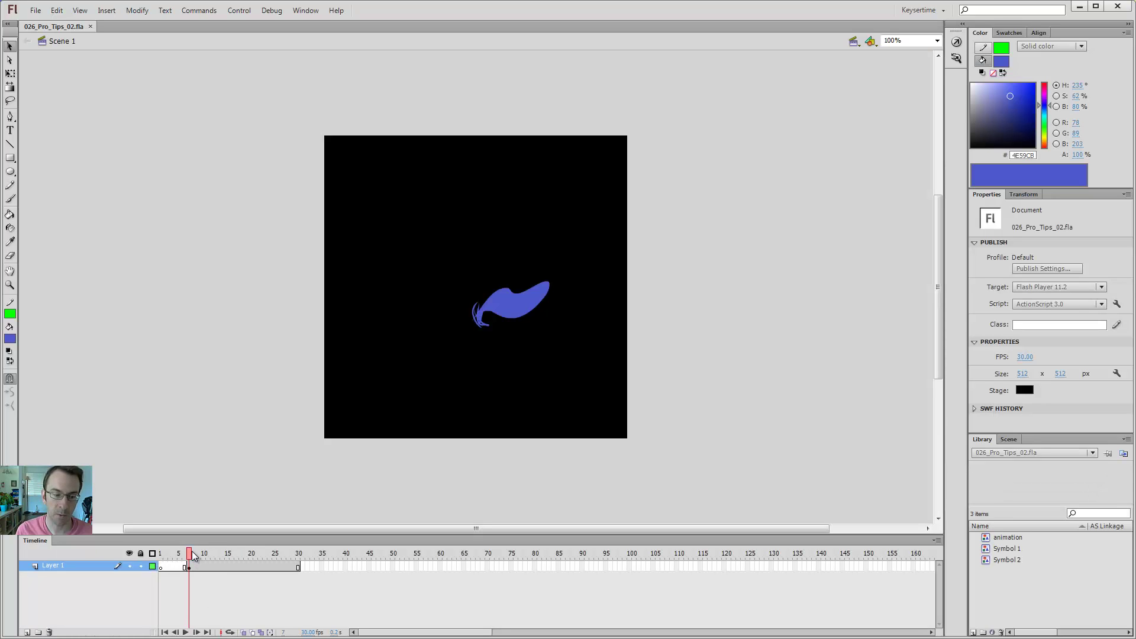
pyautogui.moveTo(184, 555); pyautogui.dragTo(218, 566)
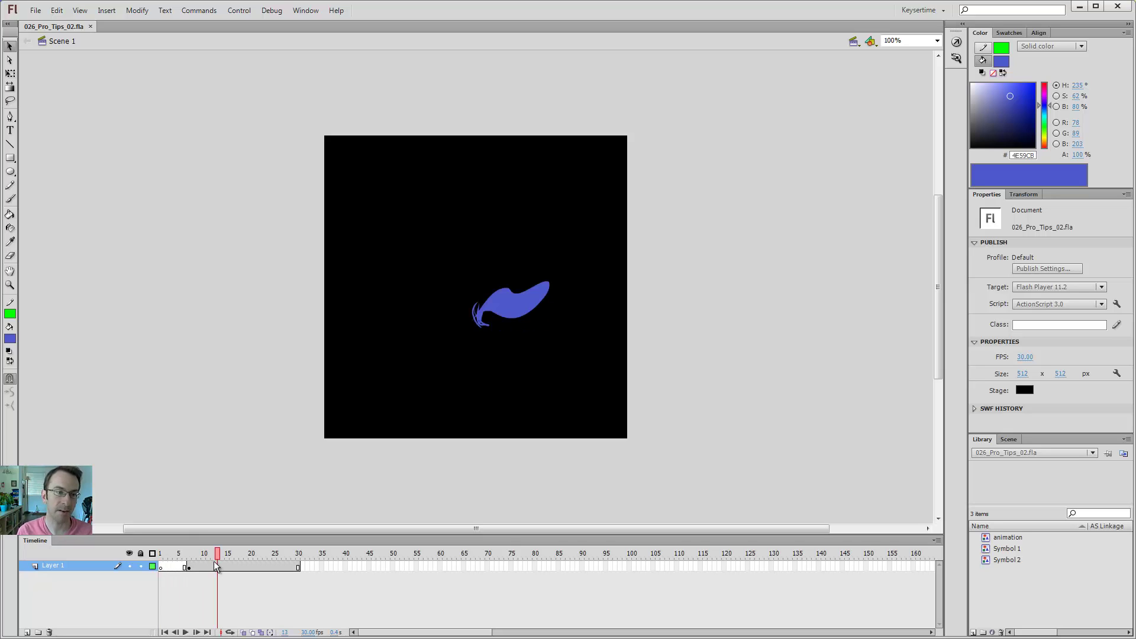
pyautogui.hotkey('ctrl', 'shift', 's')
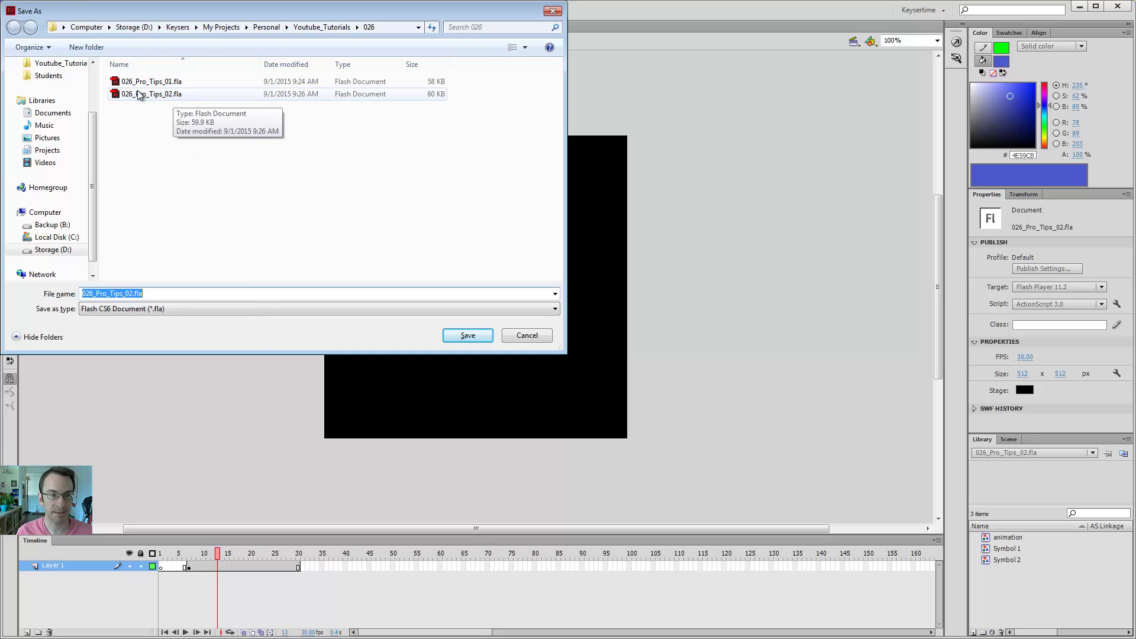
pyautogui.click(510, 335)
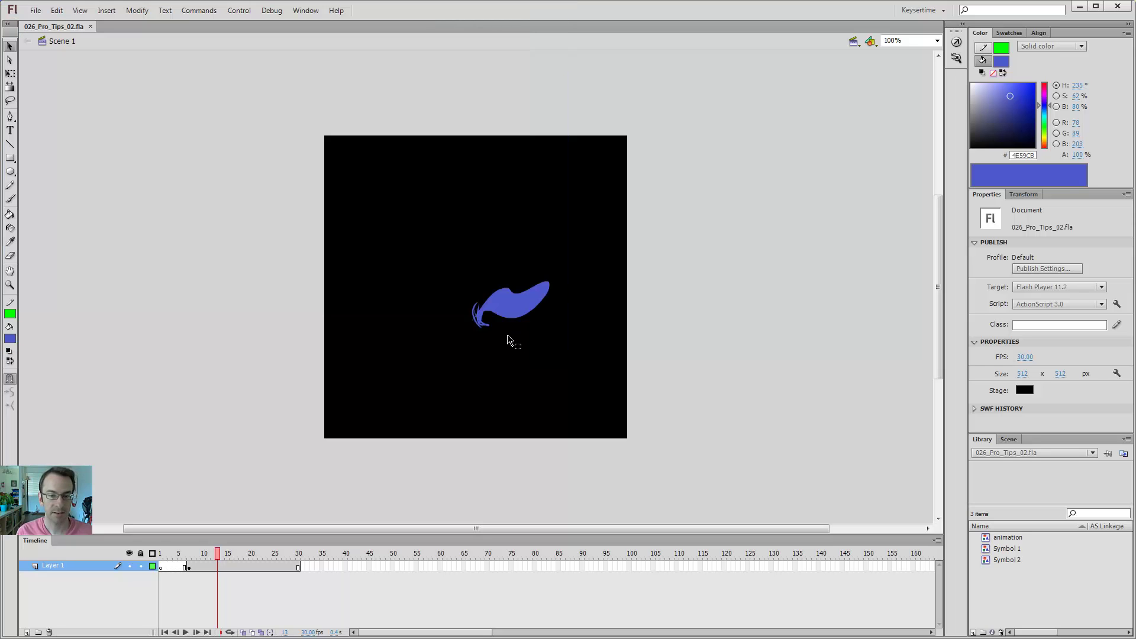
# Open 026_Pro_Tips_01.fla from File > Open Recent in a second tab.
pyautogui.click(36, 10)
pyautogui.moveTo(118, 63)
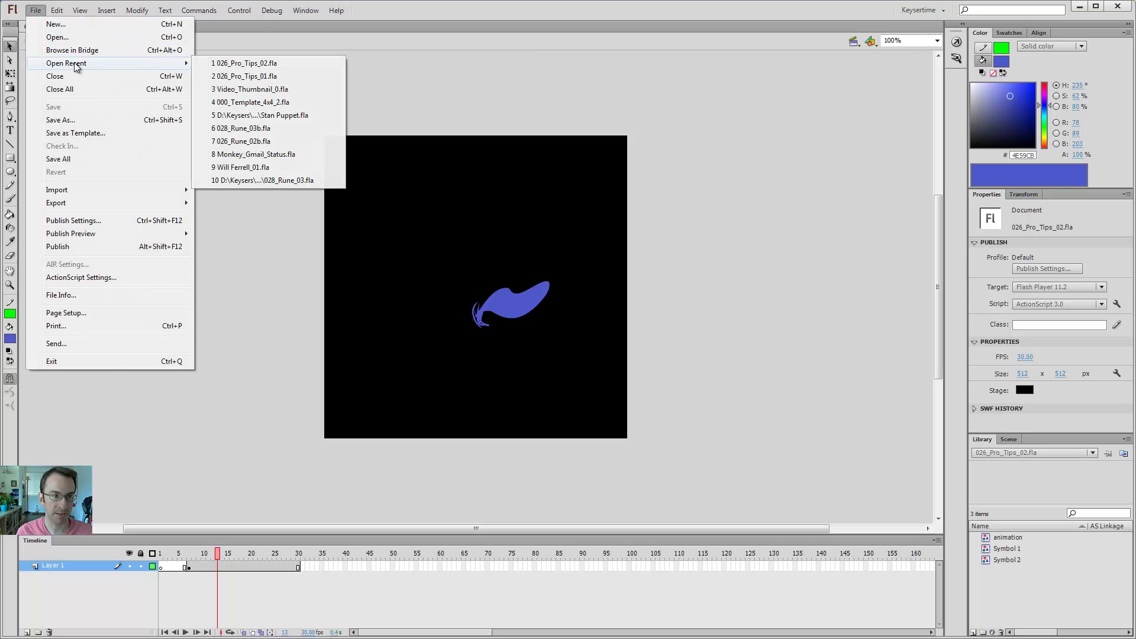
pyautogui.click(271, 77)
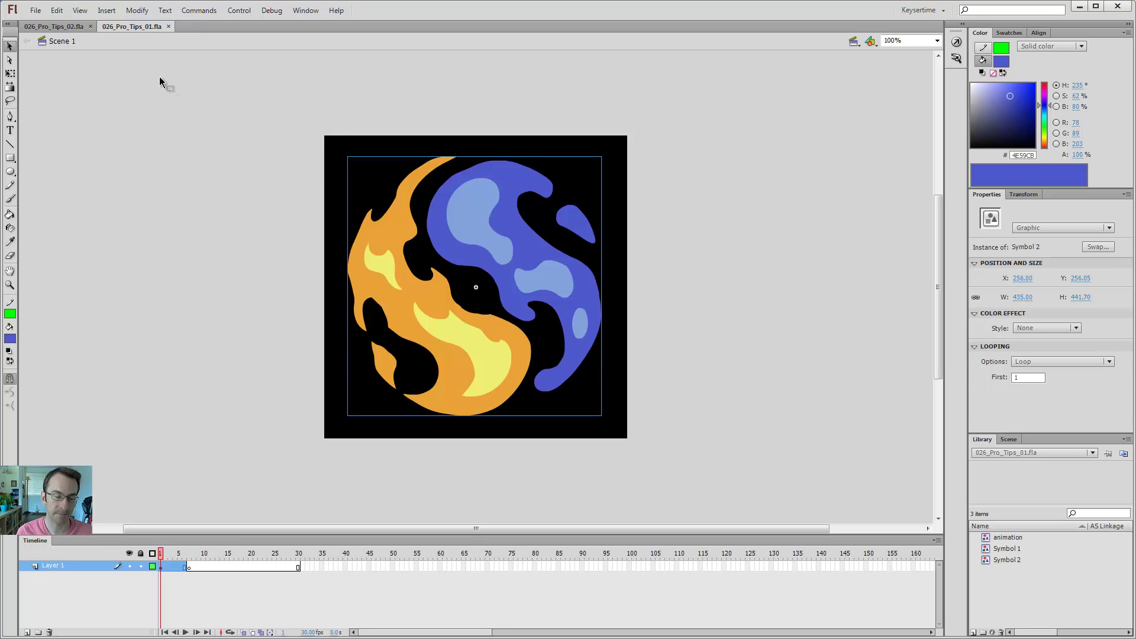
# In 026_Pro_Tips_02.fla, drag Symbol 2 from the Library onto the stage at frame 1.
pyautogui.click(63, 25)
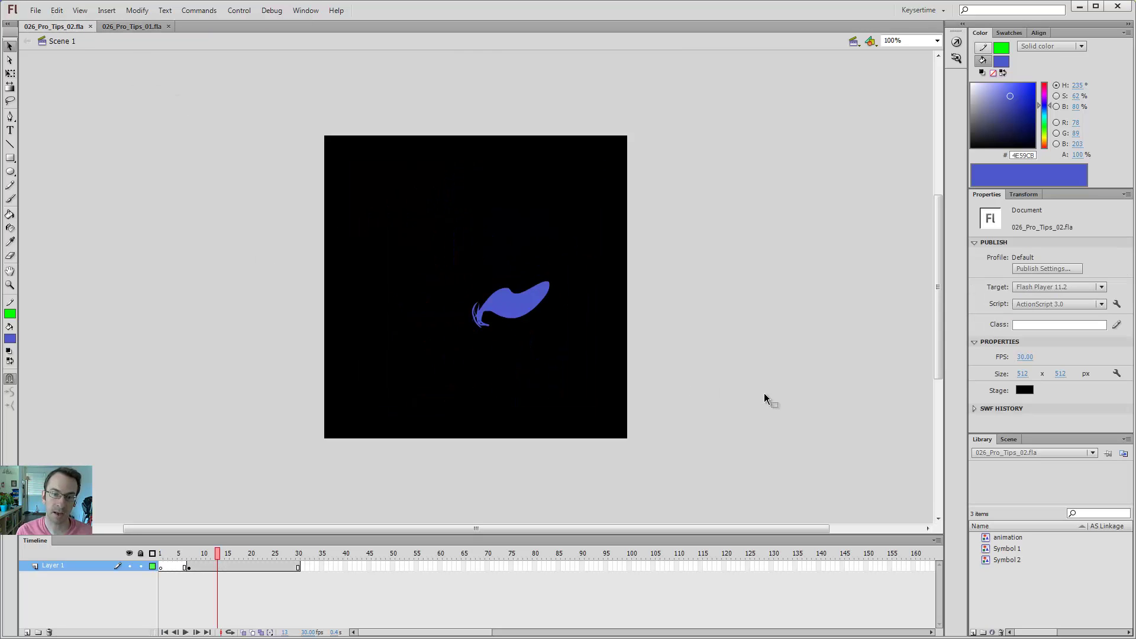
pyautogui.click(1020, 561)
pyautogui.moveTo(1020, 562)
pyautogui.mouseDown()
pyautogui.moveTo(924, 442)
pyautogui.moveTo(1005, 560)
pyautogui.mouseUp()
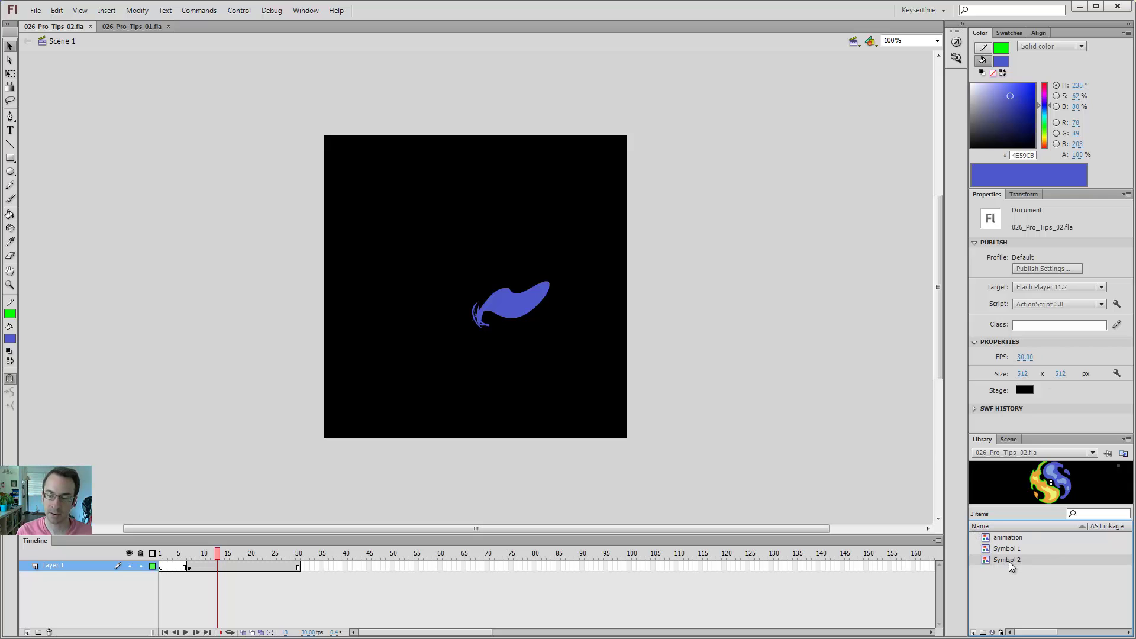
pyautogui.press('Up')
pyautogui.press('Down')
pyautogui.press('Up')
pyautogui.moveTo(1013, 560); pyautogui.dragTo(500, 285)
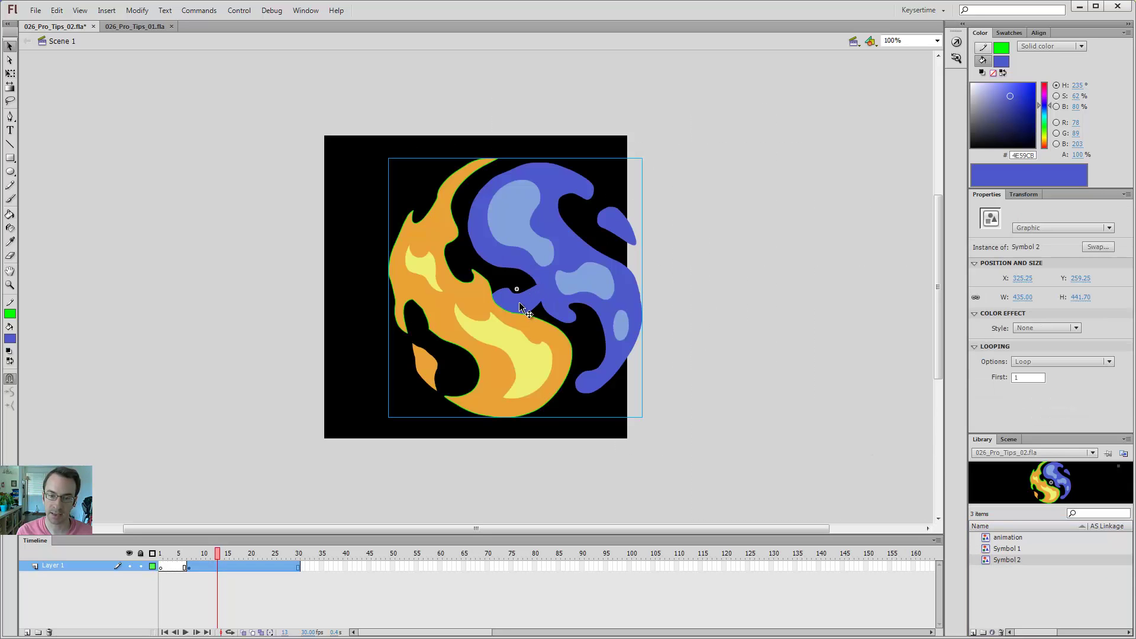
pyautogui.click(549, 291)
pyautogui.click(550, 292)
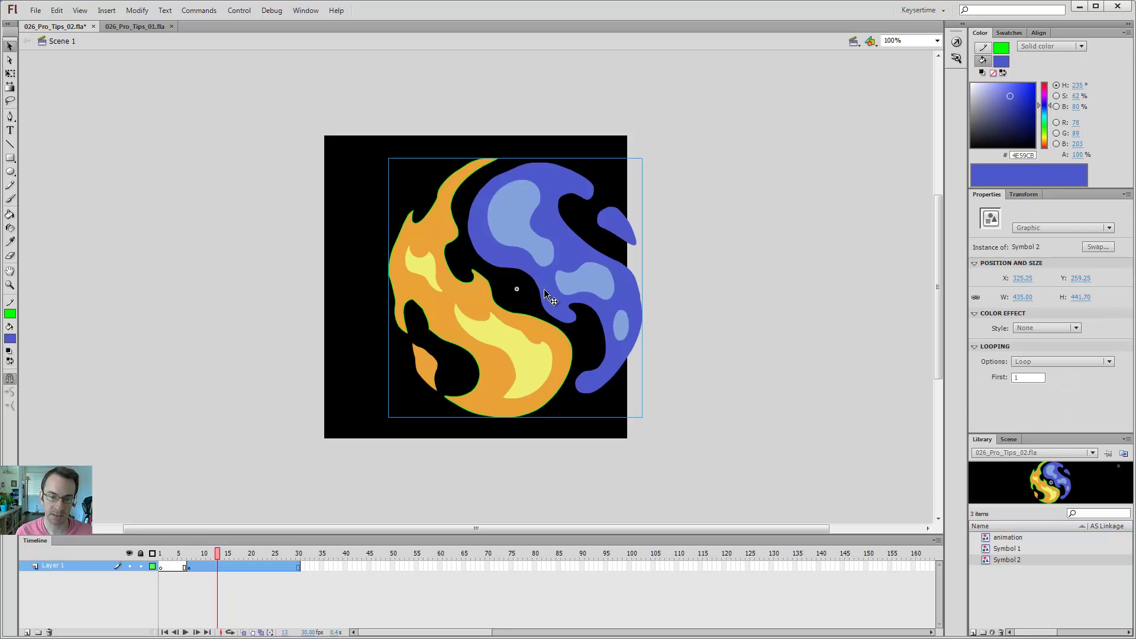
pyautogui.click(163, 568)
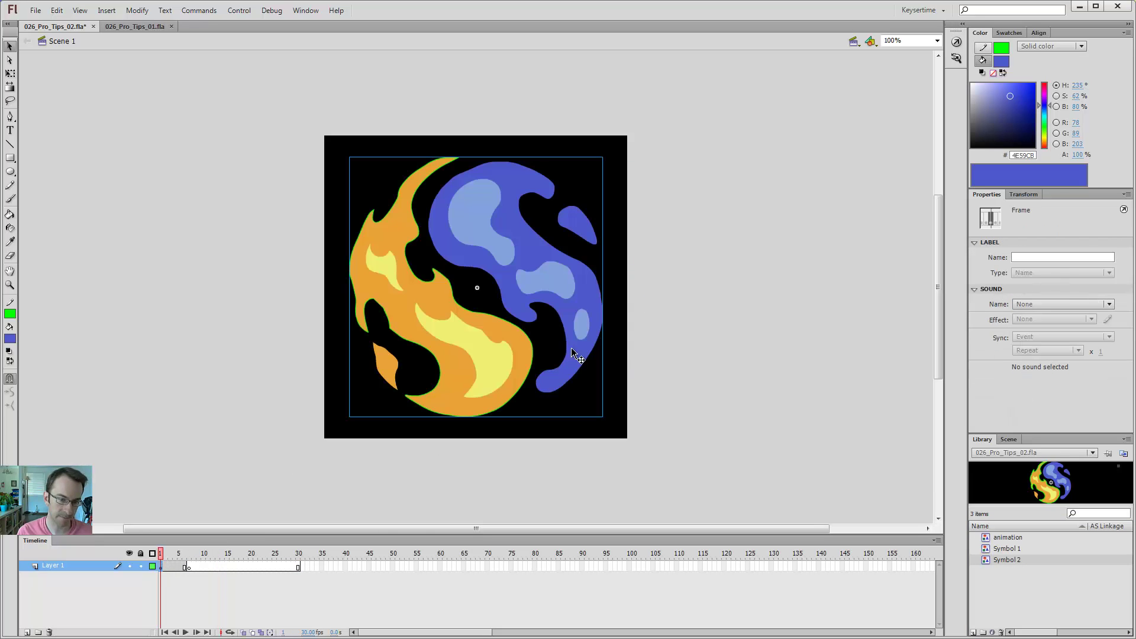
# Position the Symbol 2 instance at X 256, Y 256.
pyautogui.click(1022, 278)
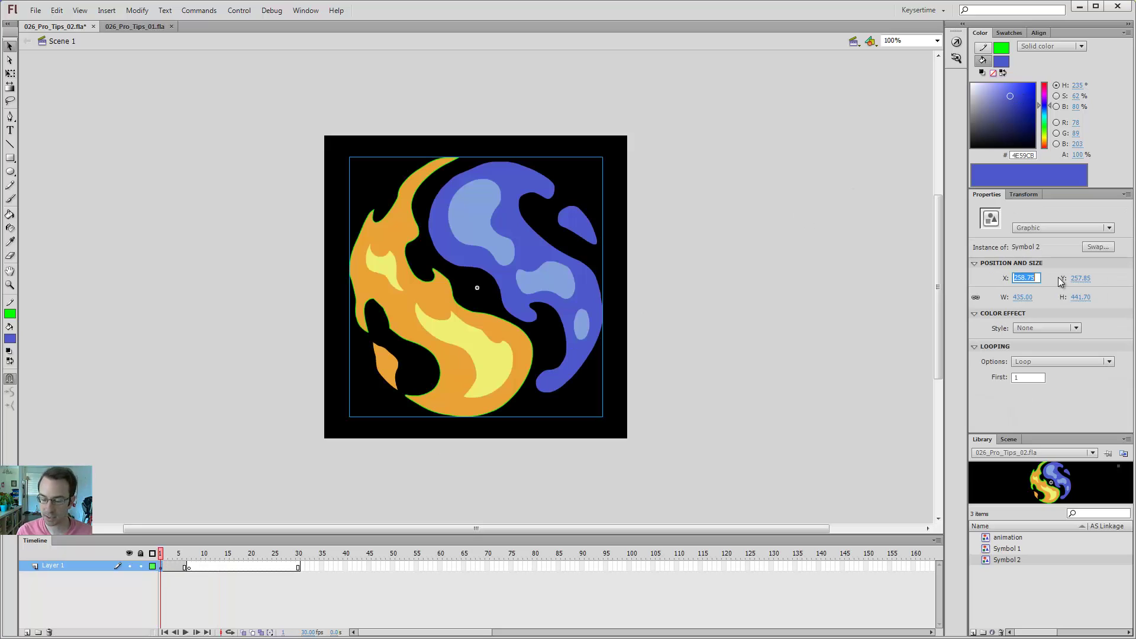
pyautogui.write('256')
pyautogui.press('Return')
pyautogui.click(1080, 278)
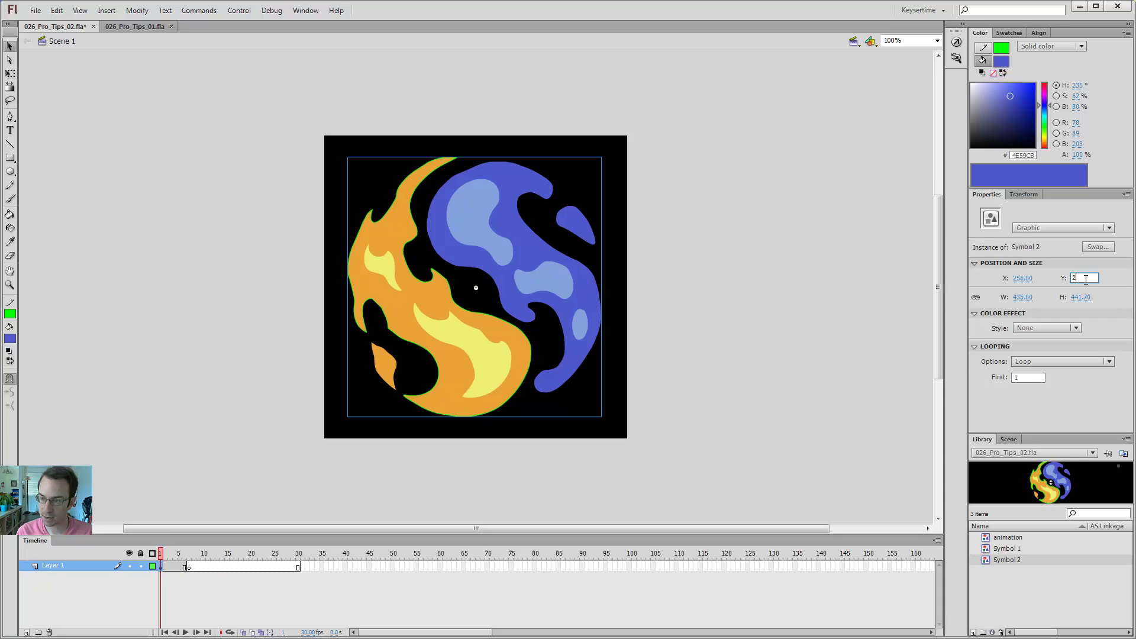
pyautogui.write('256')
pyautogui.press('Return')
# Inside Symbol 2, delete the fire's green outline stroke and save the file.
pyautogui.doubleClick(530, 278)
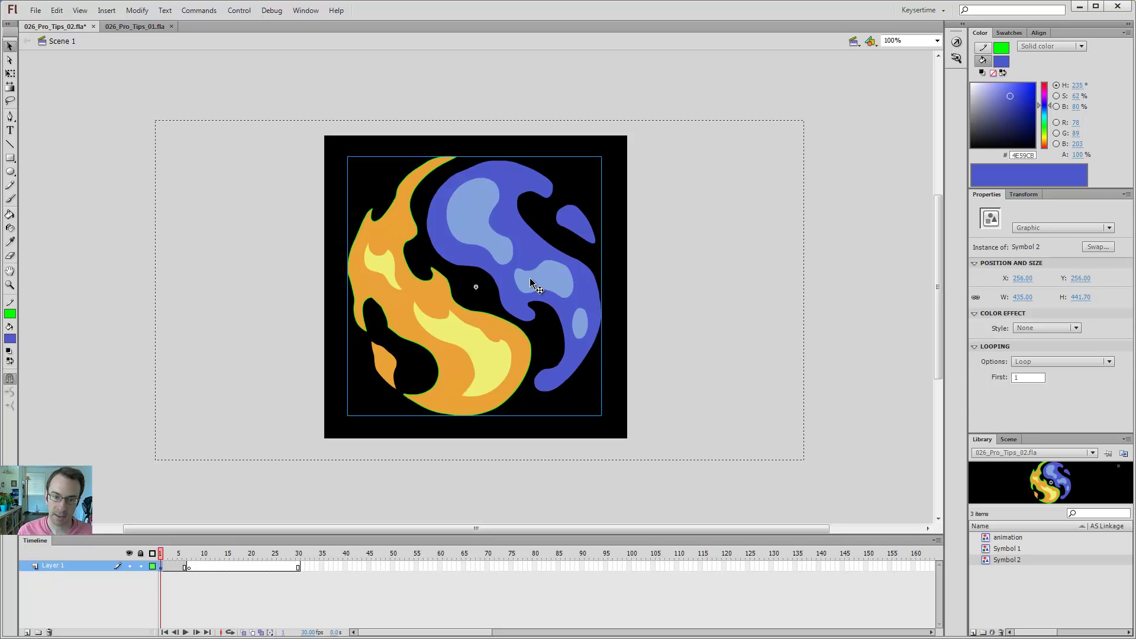
pyautogui.doubleClick(493, 314)
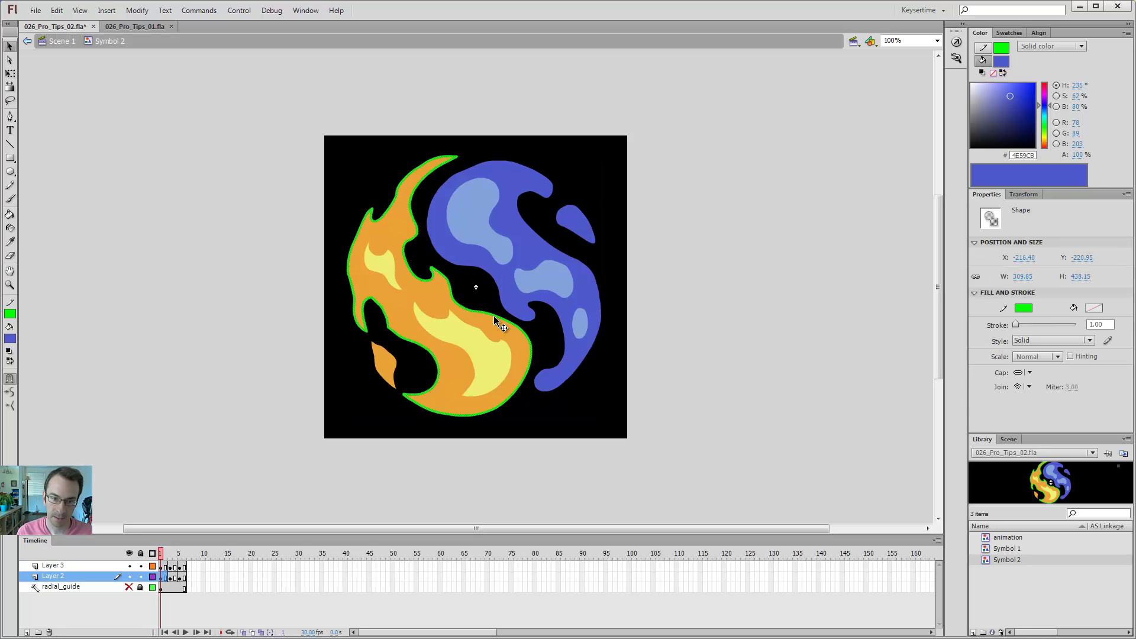
pyautogui.press('Delete')
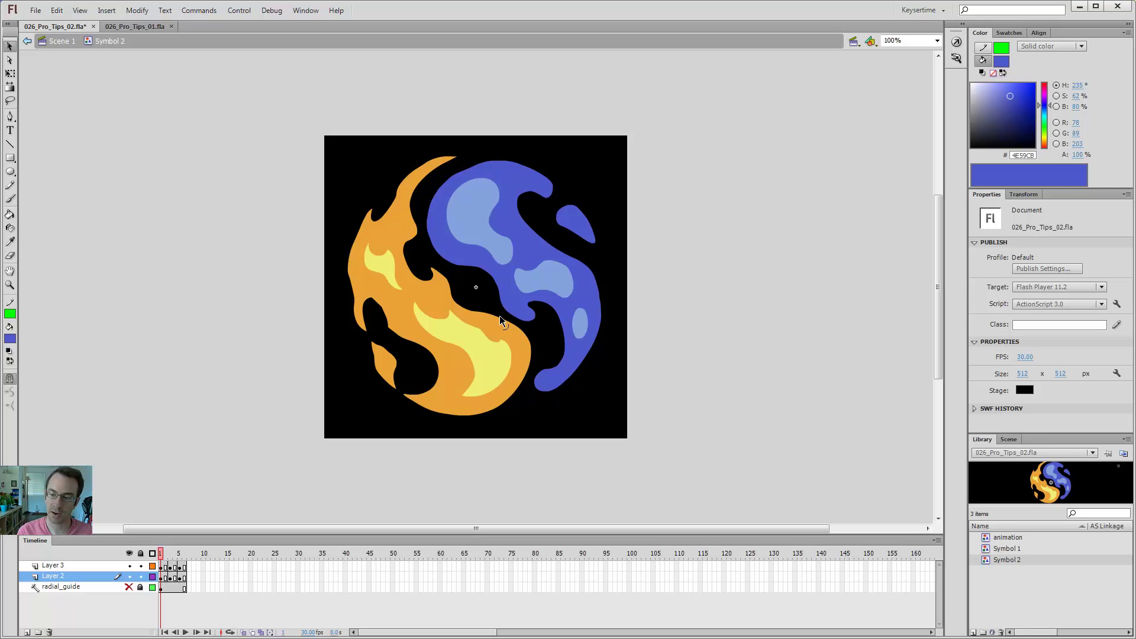
pyautogui.hotkey('ctrl', 's')
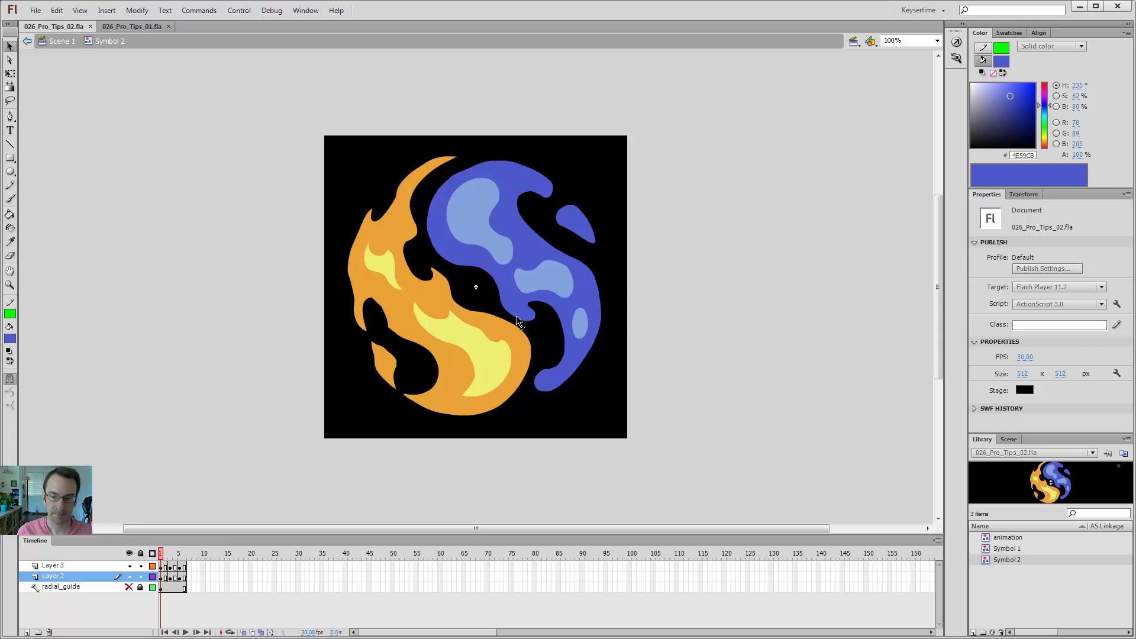
# Return to Scene 1 and rename Symbol 2 in the Library to fire_and_water.
pyautogui.doubleClick(713, 224)
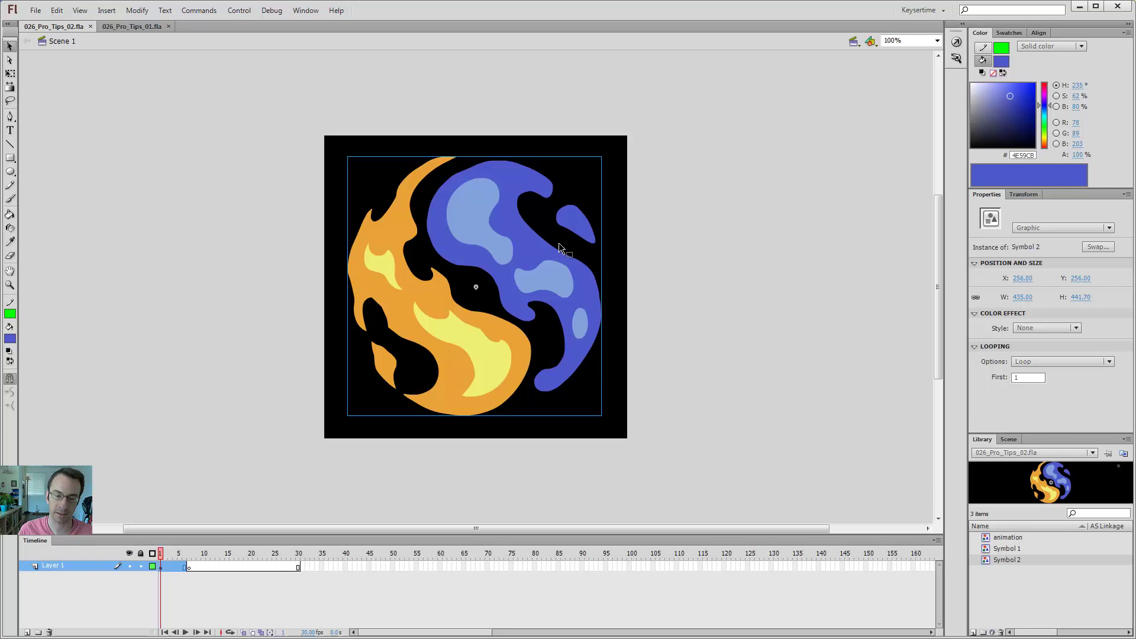
pyautogui.click(743, 288)
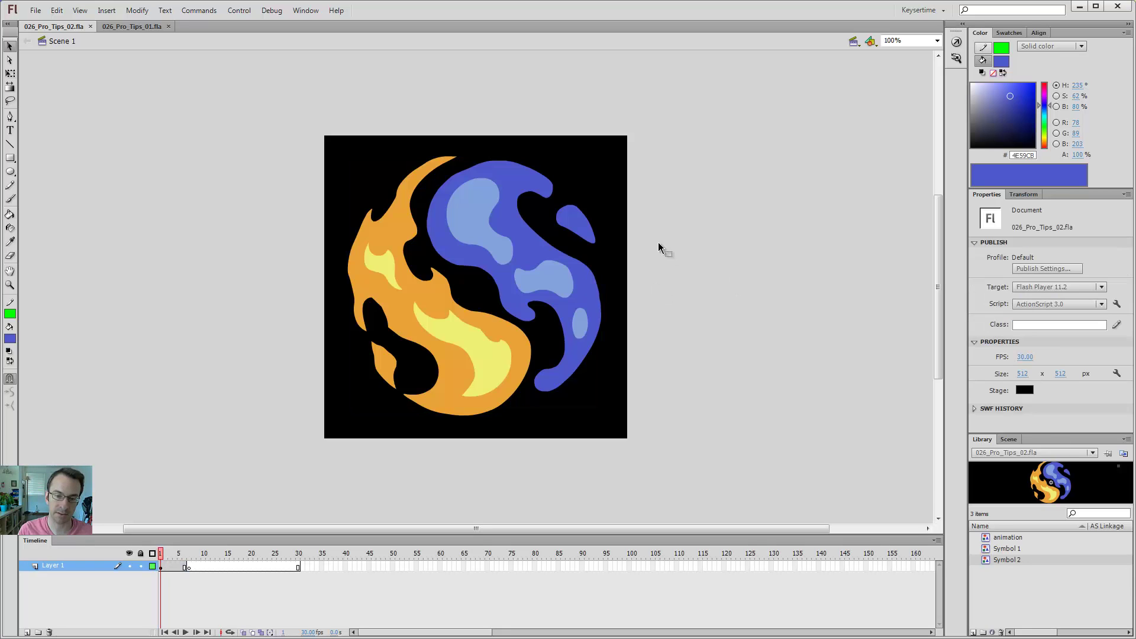
pyautogui.doubleClick(1002, 559)
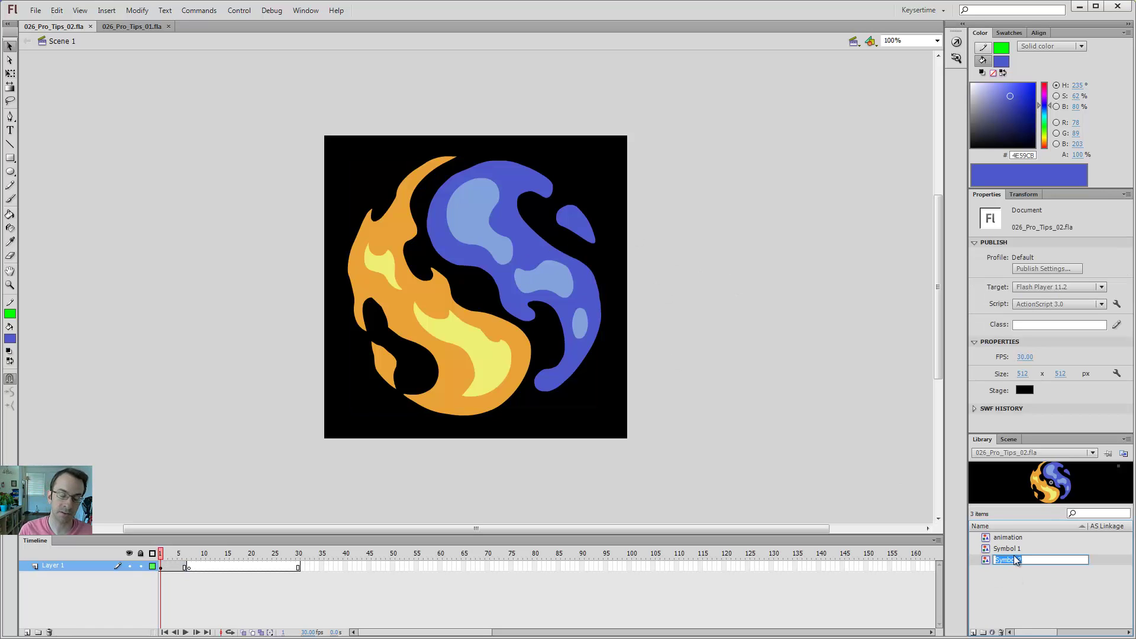
pyautogui.write('fire_an')
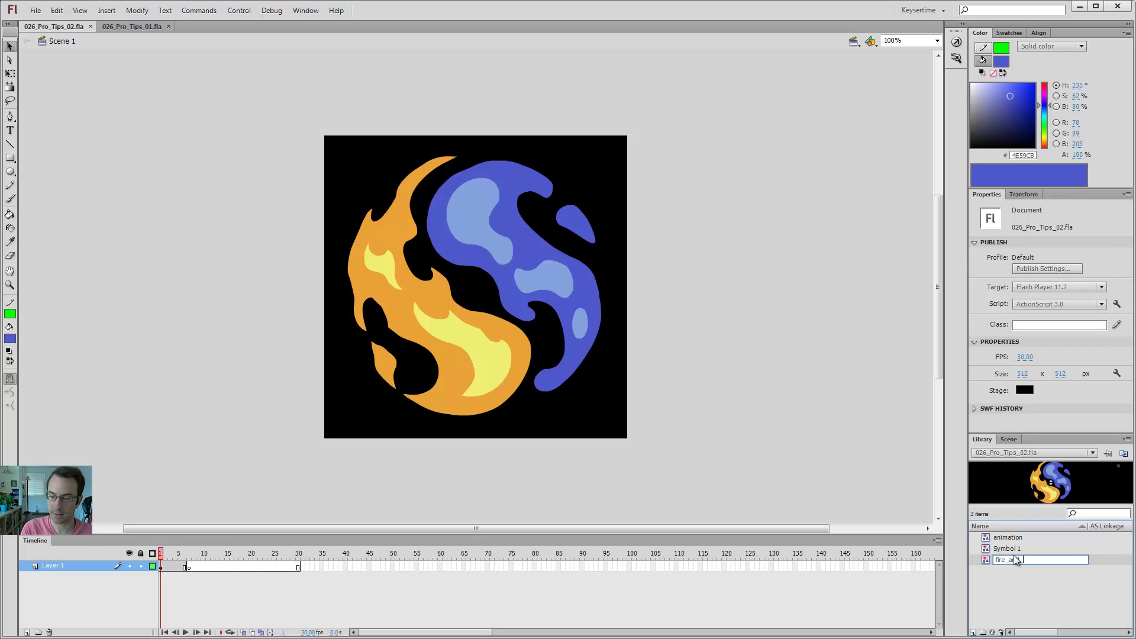
pyautogui.write('d_water')
pyautogui.press('Return')
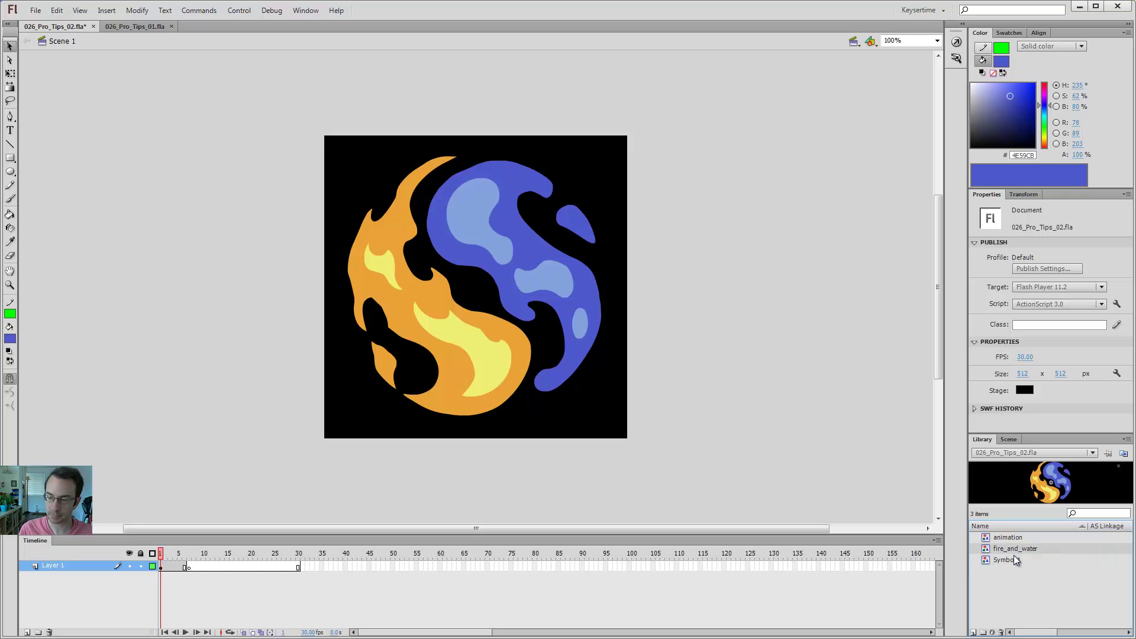
# Duplicate the stage instance's symbol with Duplicate Symbol, naming the copy fire_and_water_2.
pyautogui.click(526, 278)
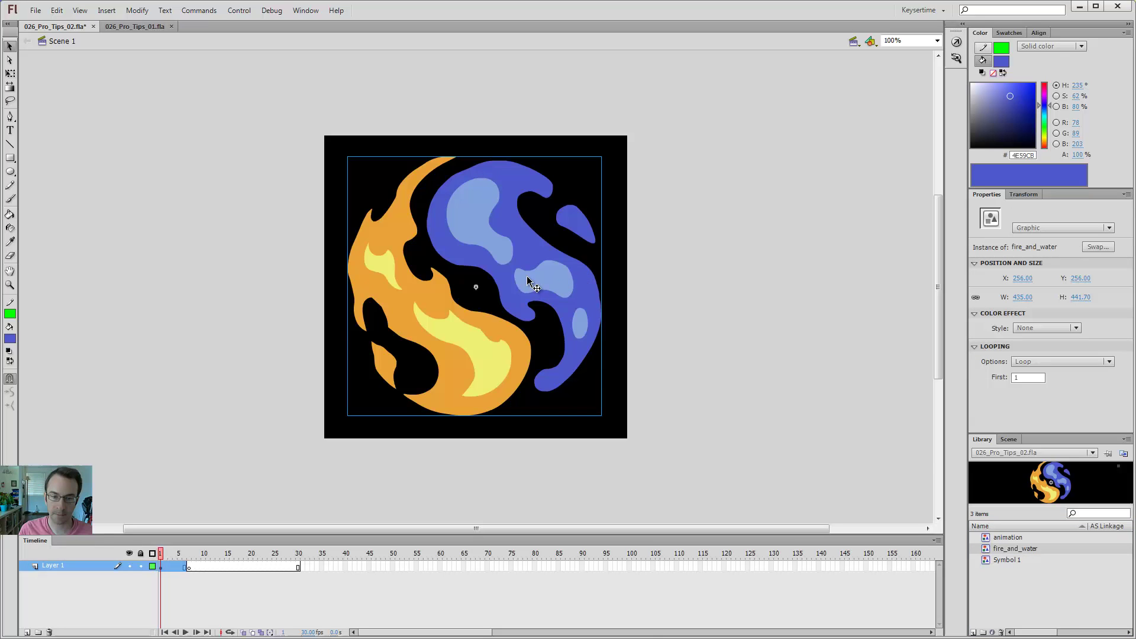
pyautogui.rightClick(491, 243)
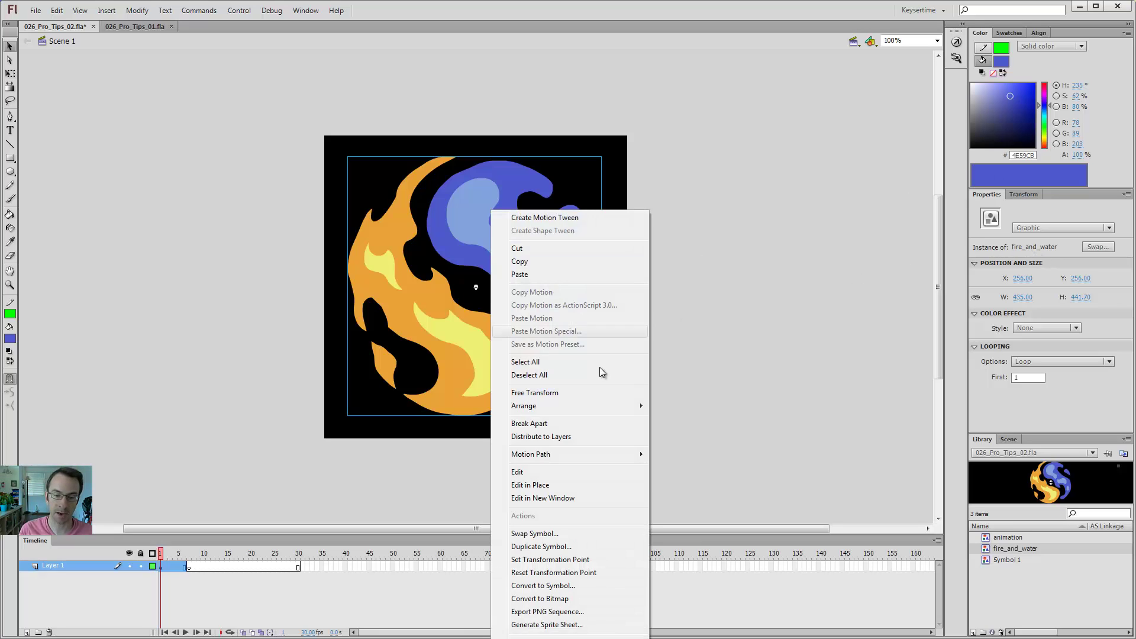
pyautogui.click(540, 546)
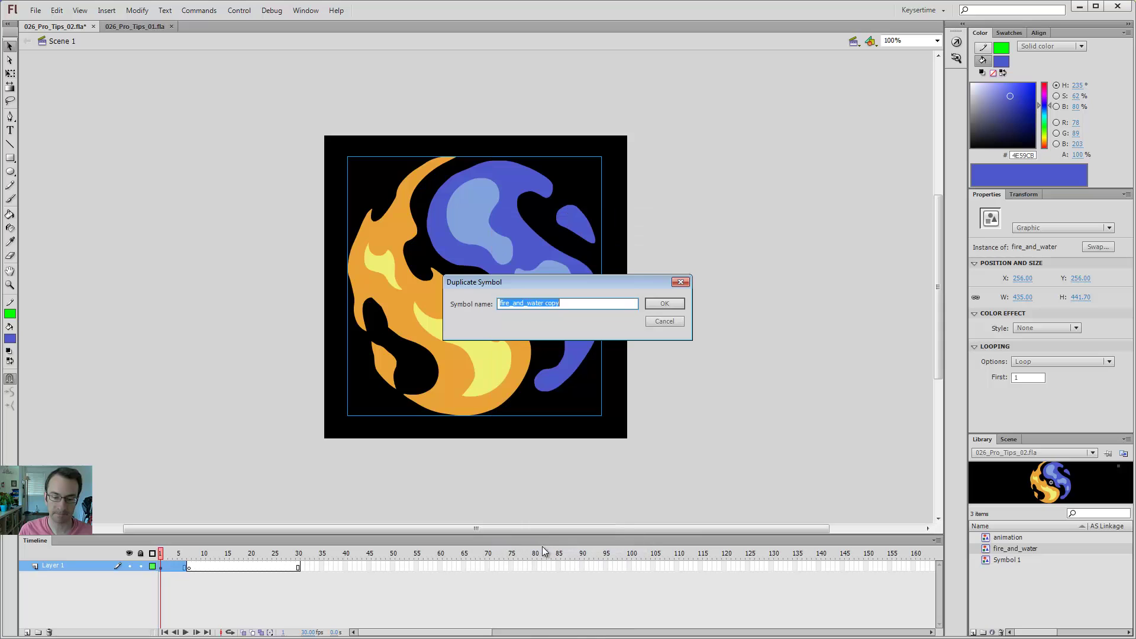
pyautogui.doubleClick(551, 302)
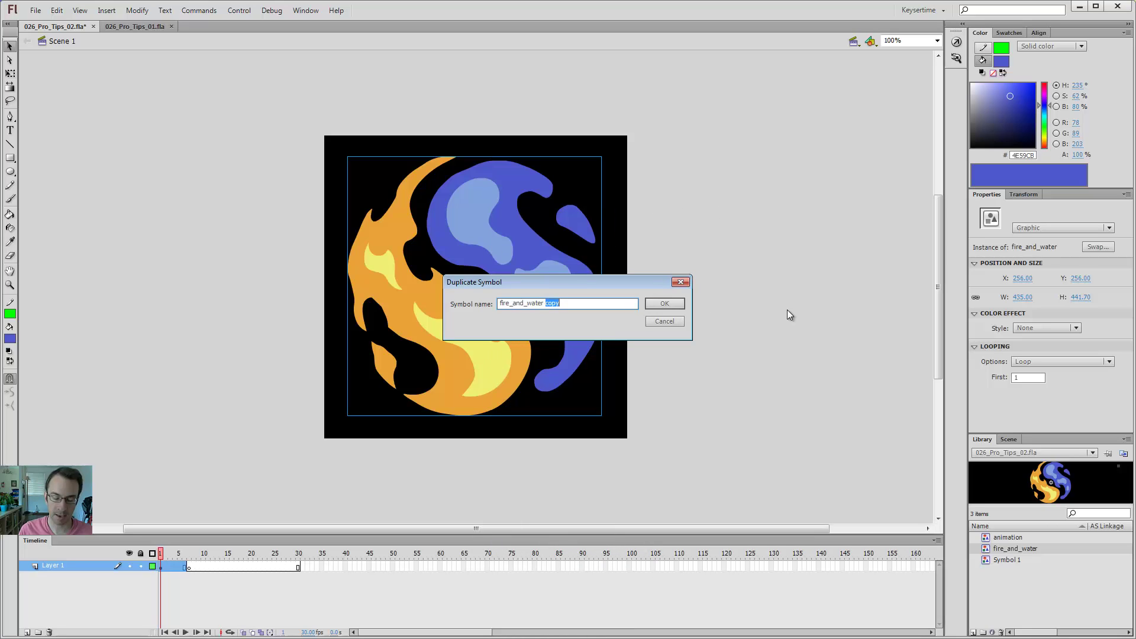
pyautogui.write('_2')
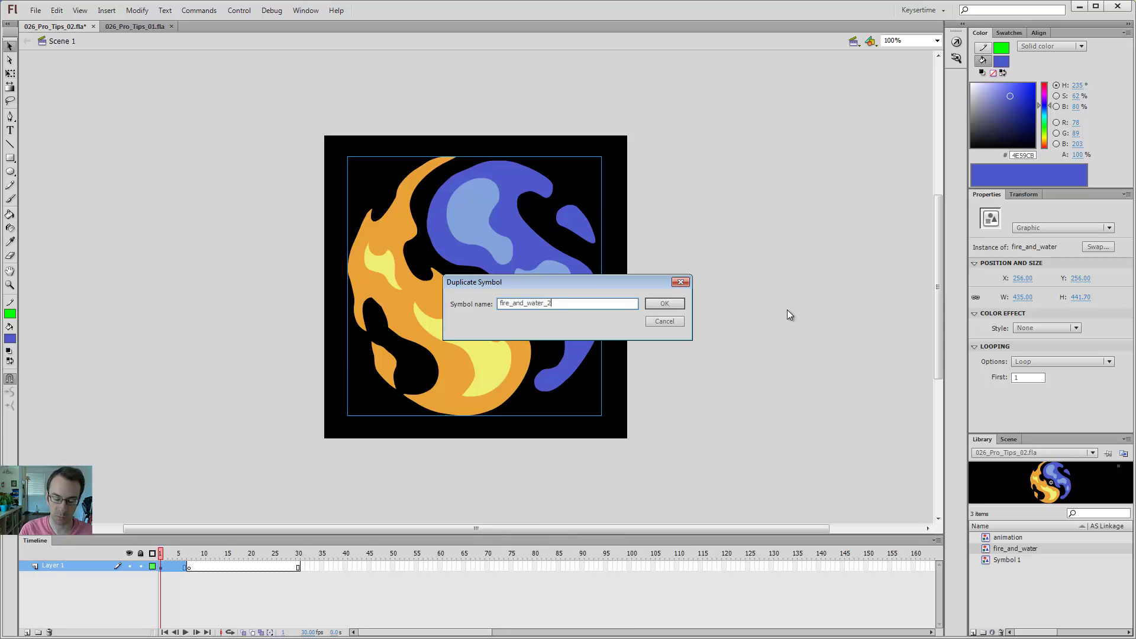
pyautogui.press('Return')
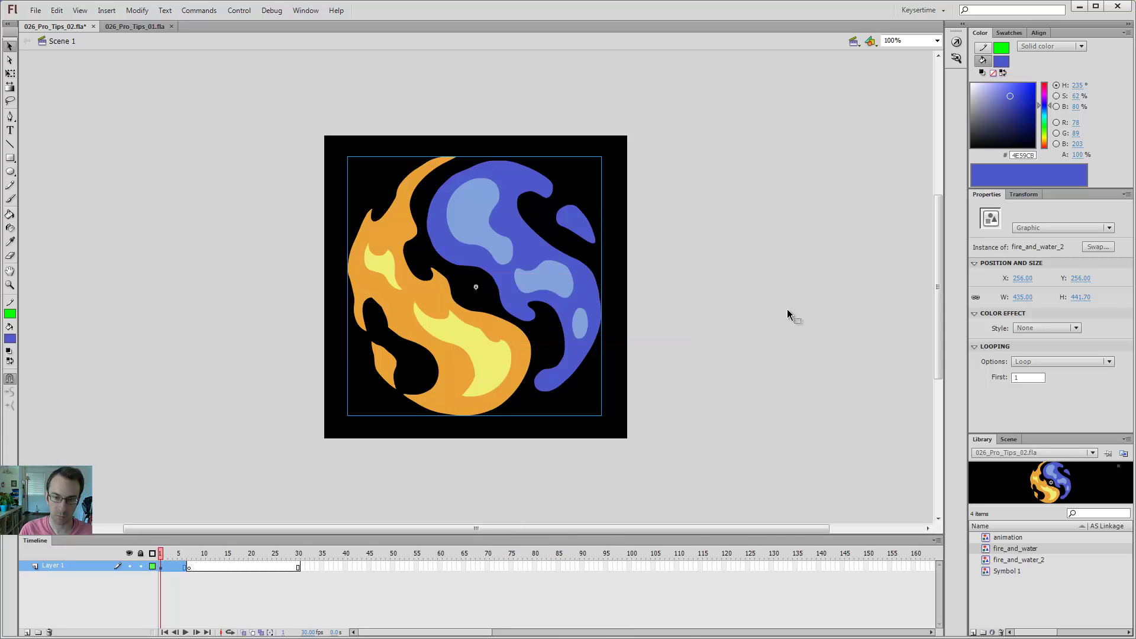
# Enter fire_and_water_2 and fill its main water shape magenta FF33CC, after first trying 6666FF.
pyautogui.click(1027, 550)
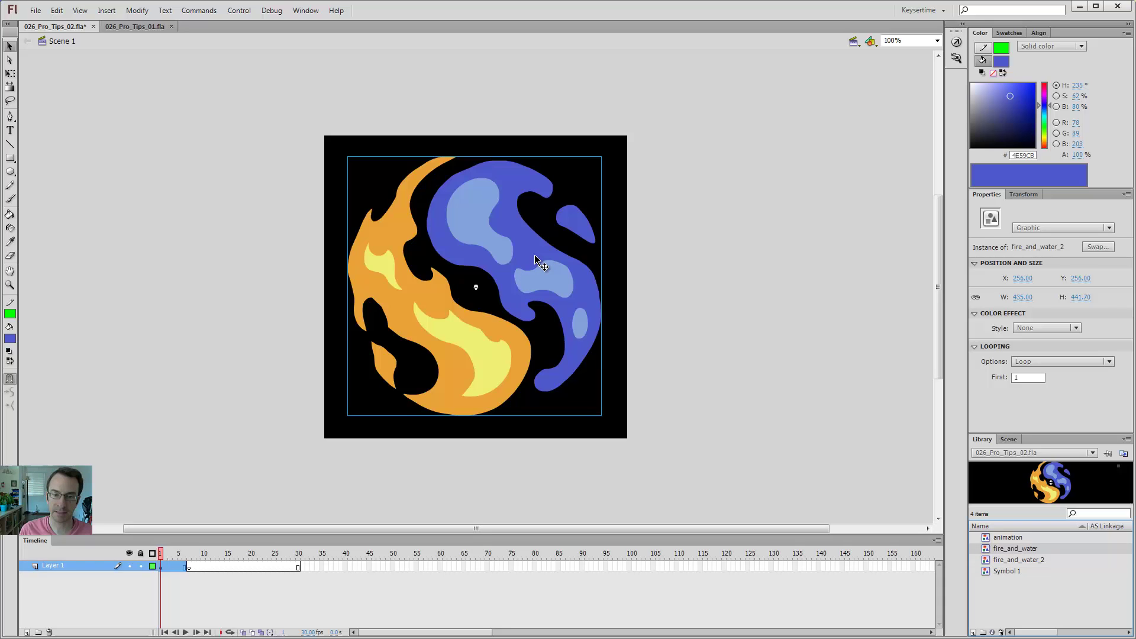
pyautogui.doubleClick(535, 260)
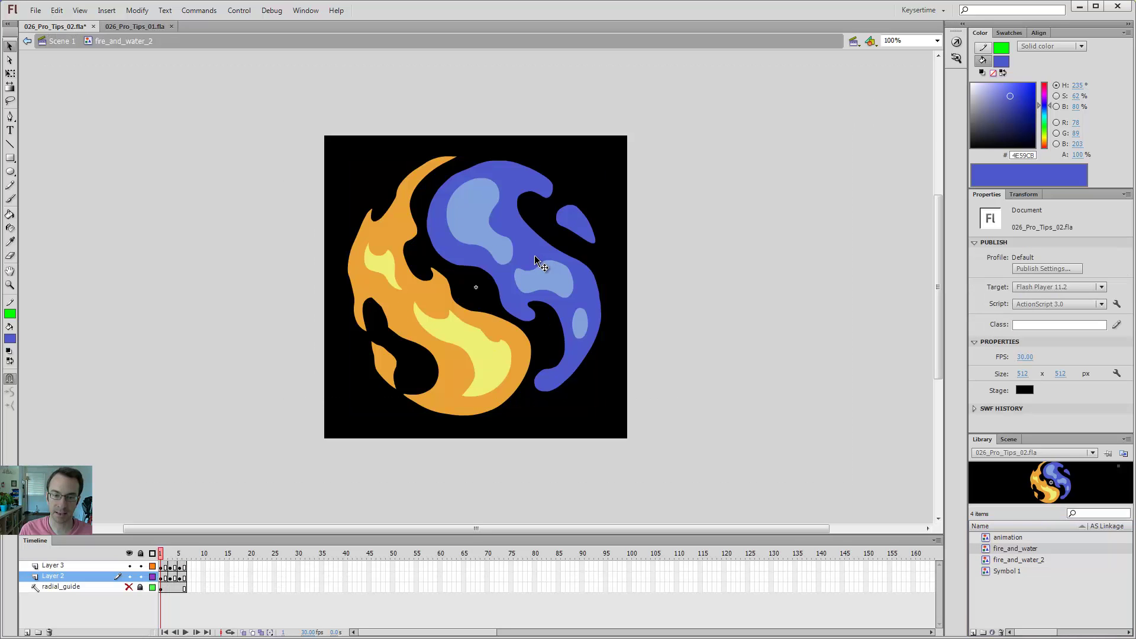
pyautogui.click(10, 338)
pyautogui.click(188, 381)
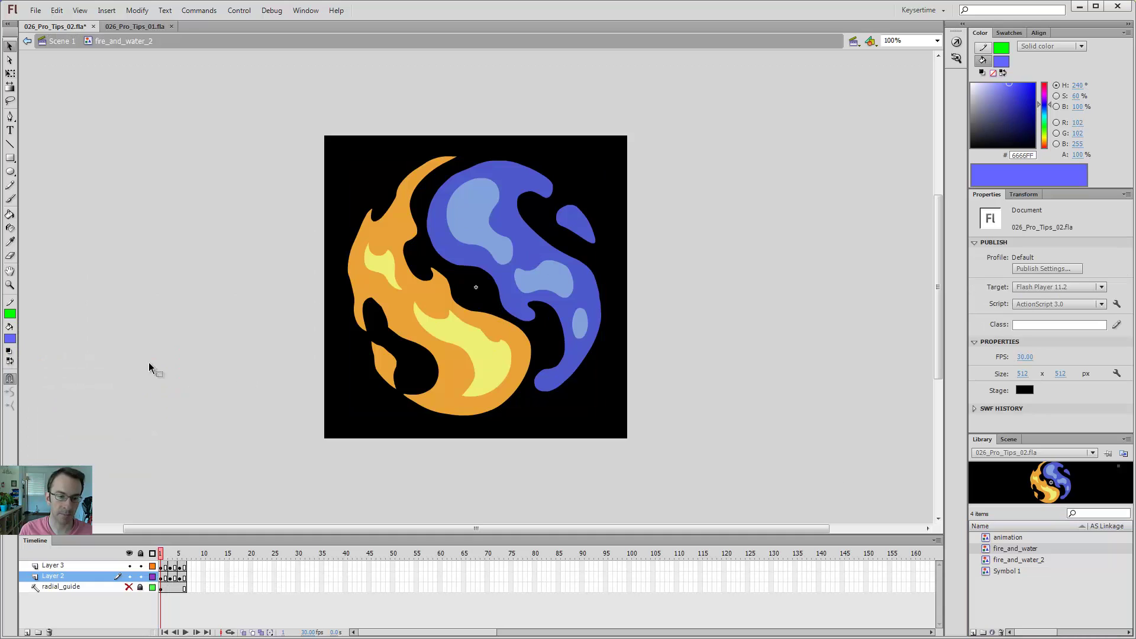
pyautogui.press('k')
pyautogui.click(512, 246)
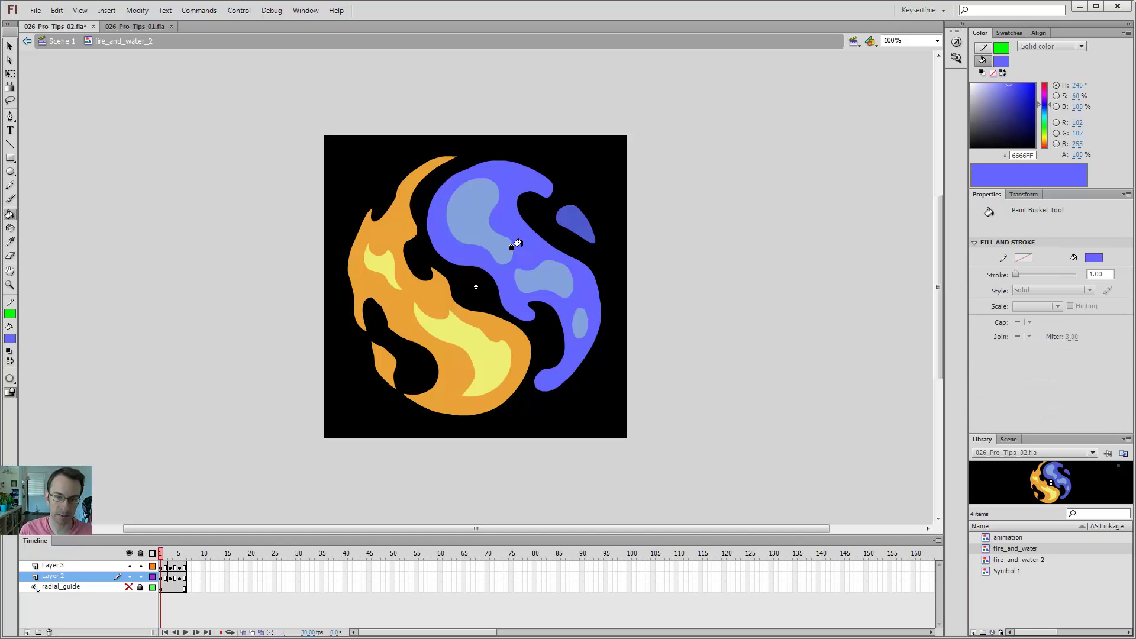
pyautogui.click(11, 338)
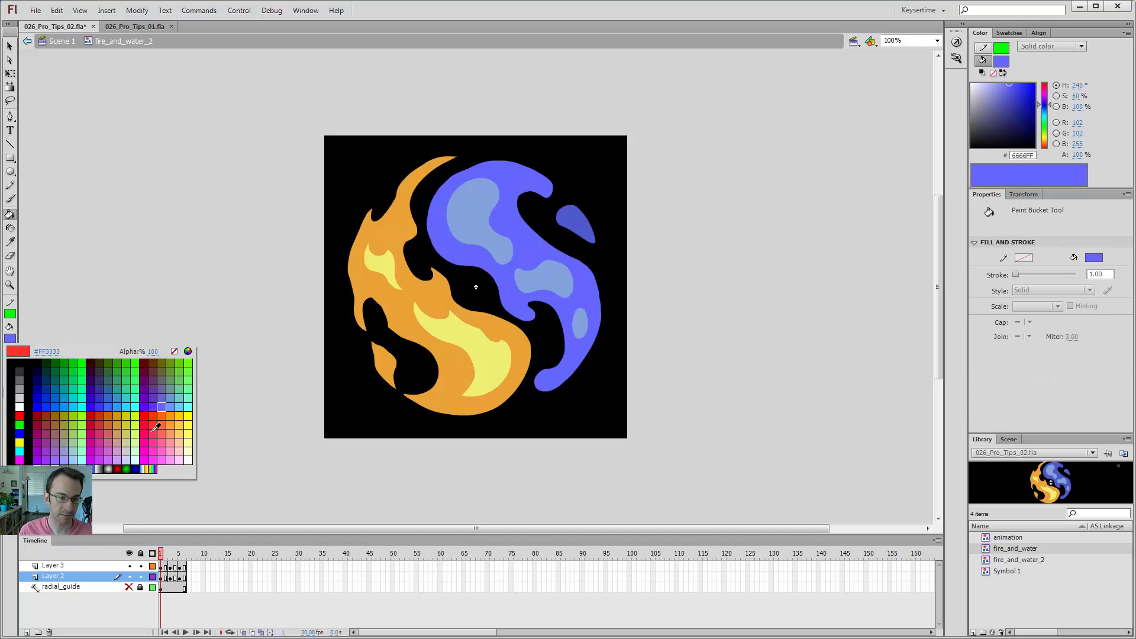
pyautogui.click(150, 405)
pyautogui.click(512, 224)
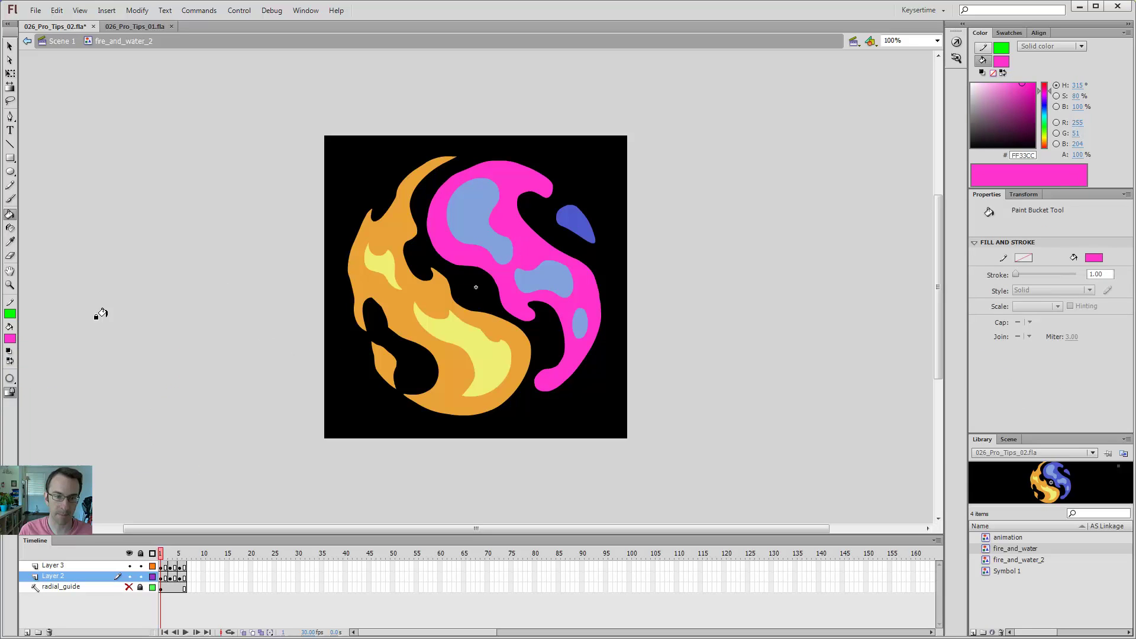
# Fill the three inner blobs pale pink FFCCCC and the small blob with sampled magenta.
pyautogui.click(10, 338)
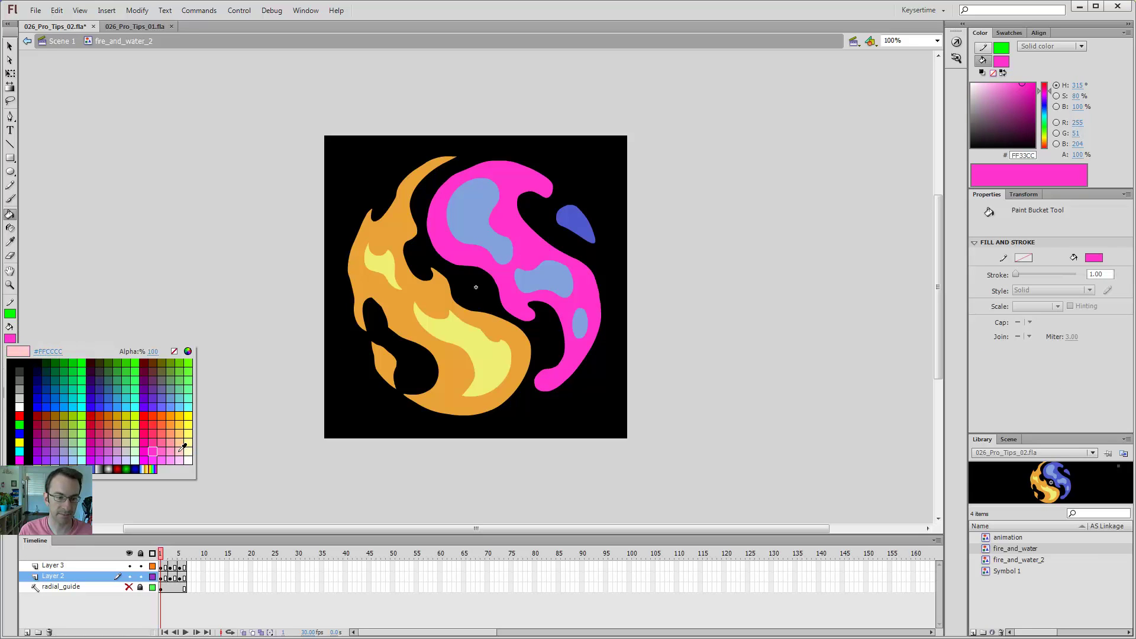
pyautogui.click(147, 449)
pyautogui.click(463, 214)
pyautogui.click(545, 267)
pyautogui.click(574, 319)
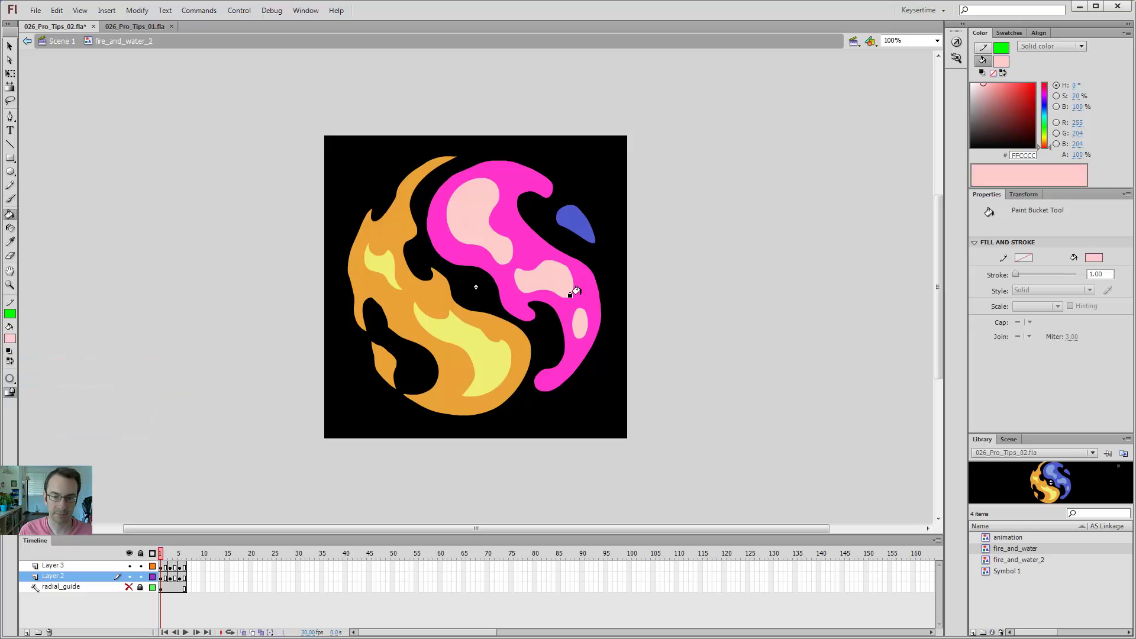
pyautogui.press('i')
pyautogui.click(572, 288)
pyautogui.click(575, 226)
# Back on Scene 1, swap the pink instance's symbol to the original fire_and_water.
pyautogui.press('v')
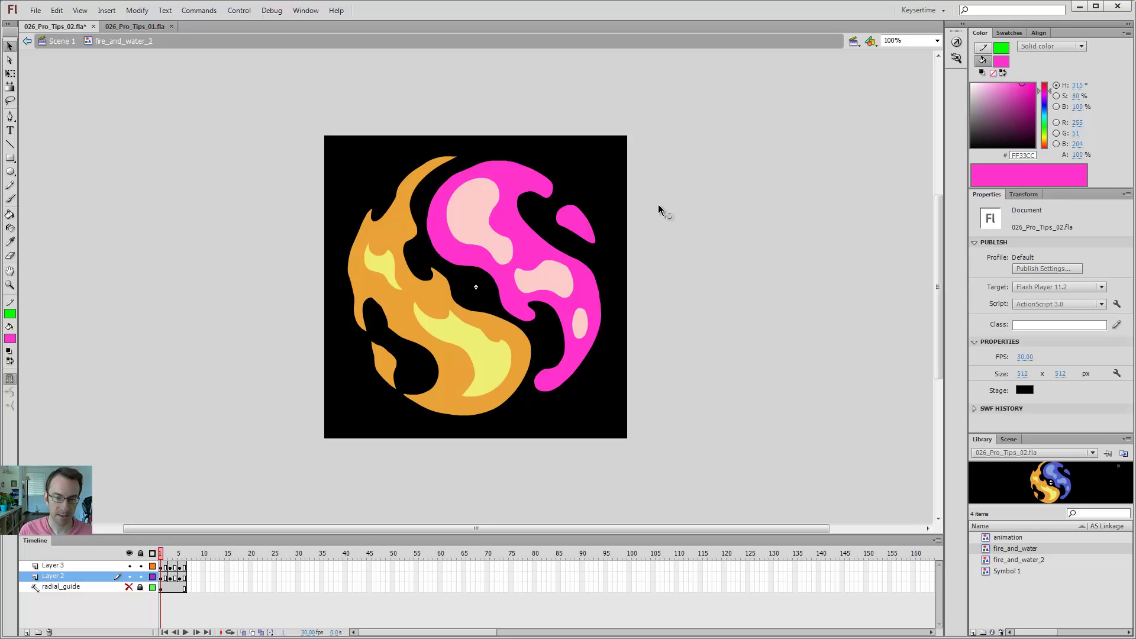
pyautogui.doubleClick(651, 300)
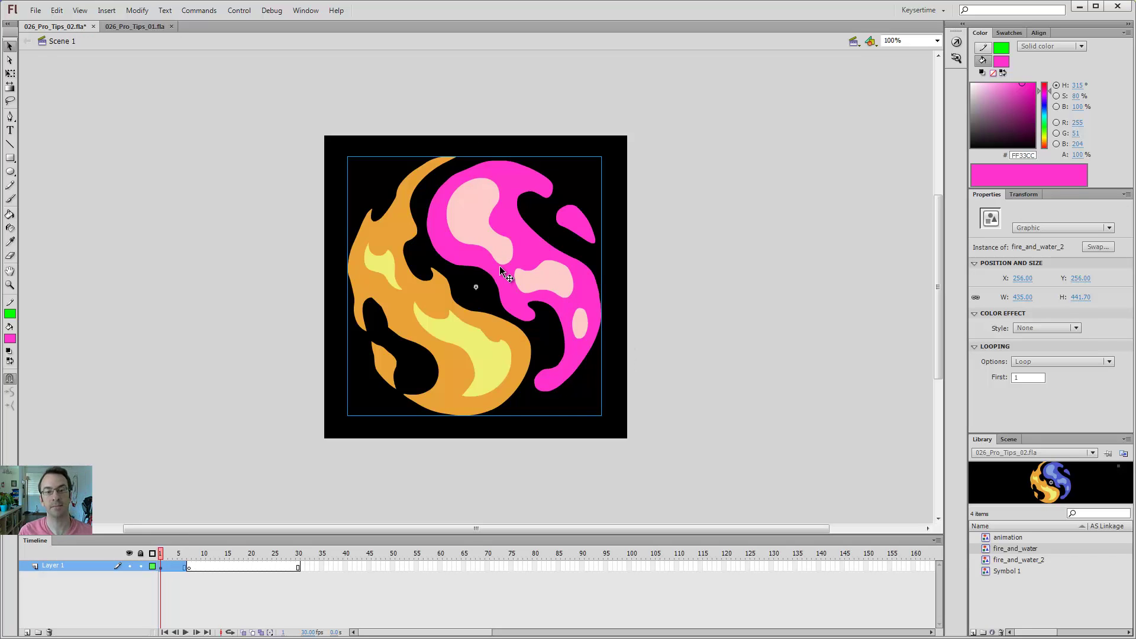
pyautogui.rightClick(474, 223)
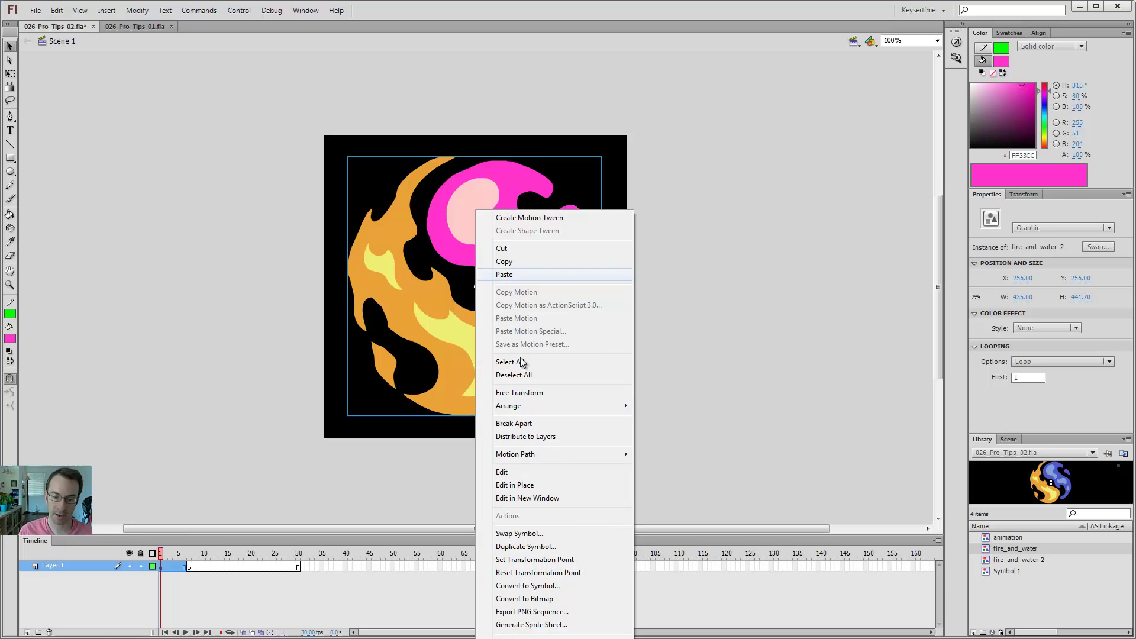
pyautogui.click(562, 534)
pyautogui.click(537, 282)
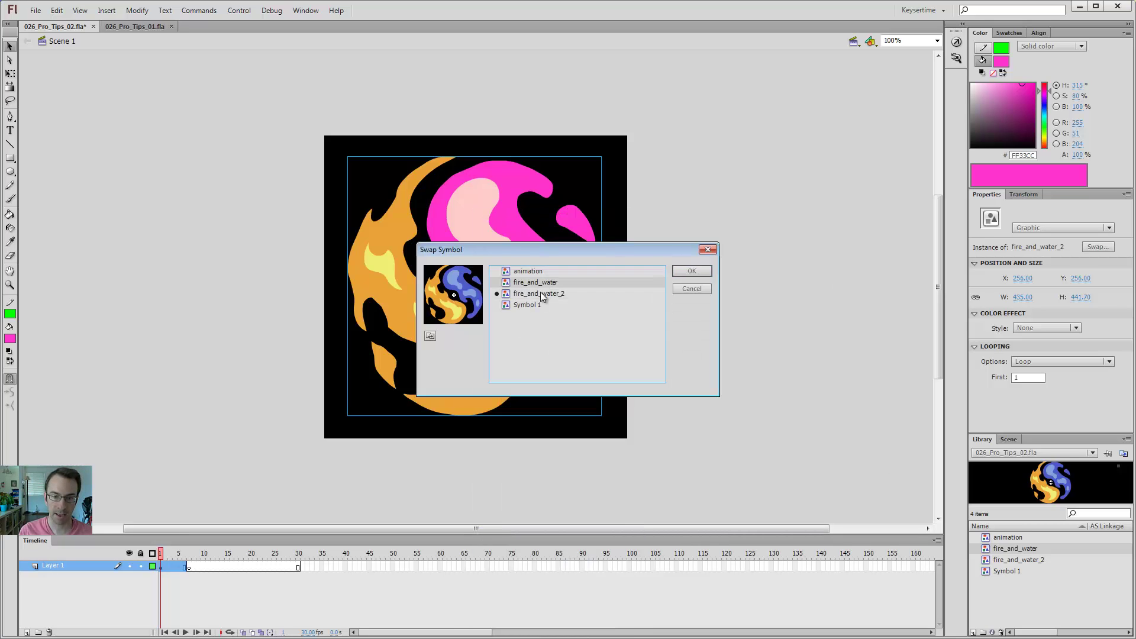
pyautogui.click(542, 295)
pyautogui.click(540, 282)
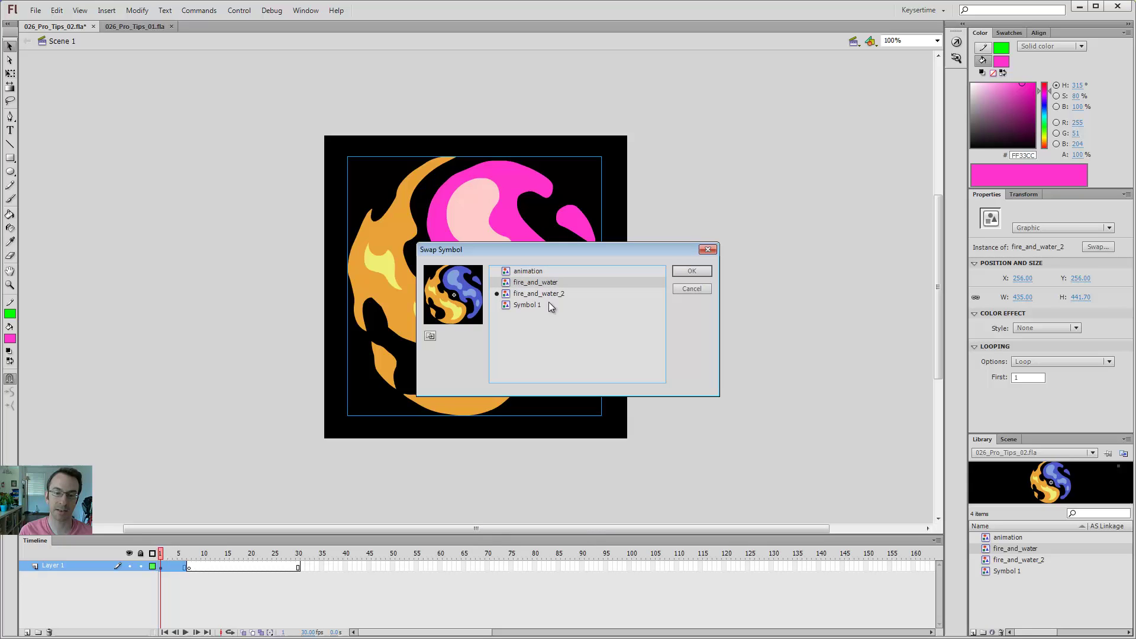
pyautogui.click(550, 293)
pyautogui.click(550, 283)
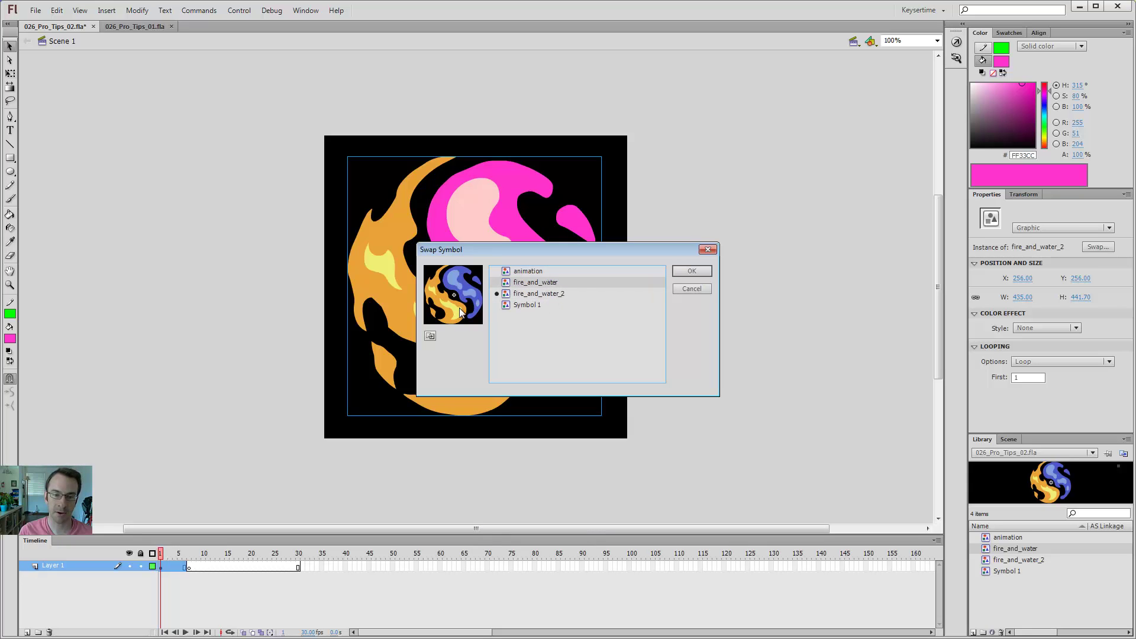
pyautogui.click(691, 271)
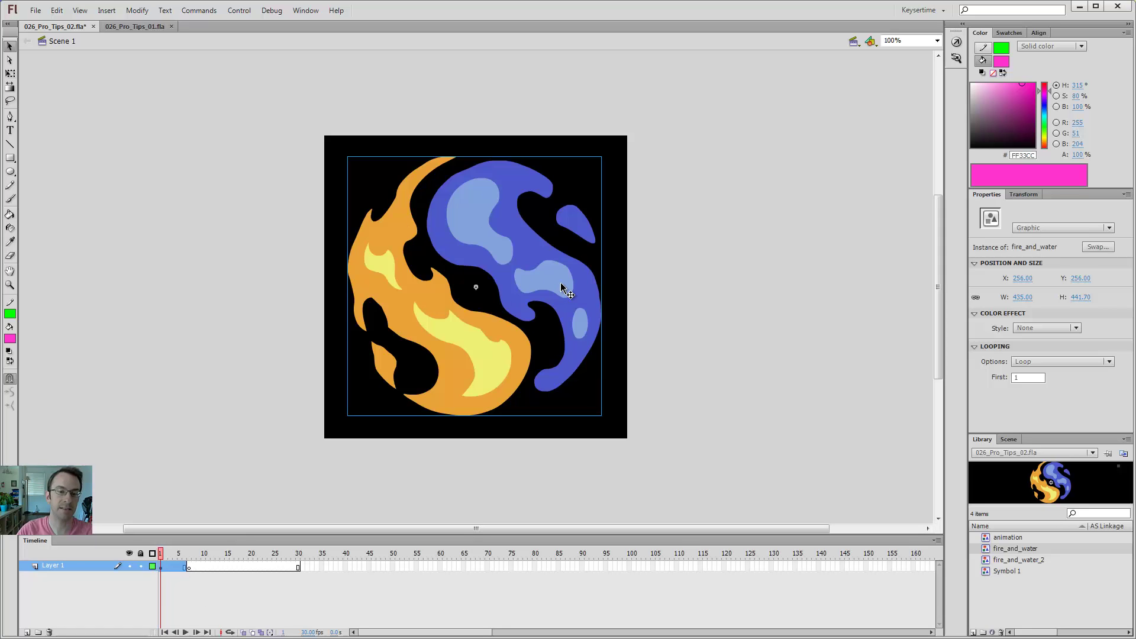
pyautogui.click(676, 218)
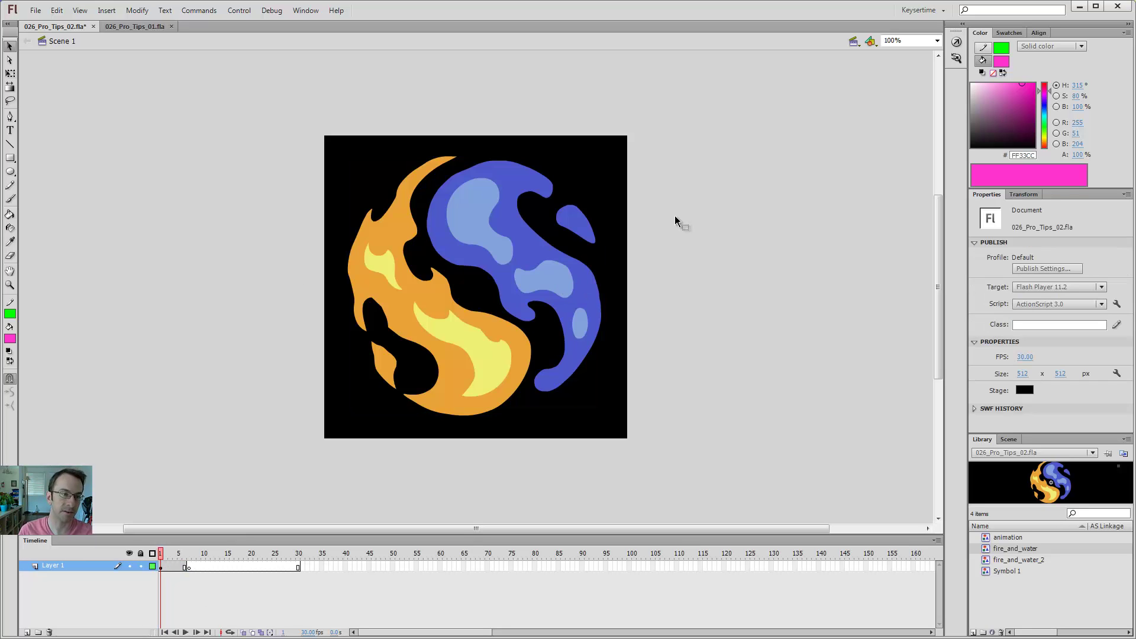